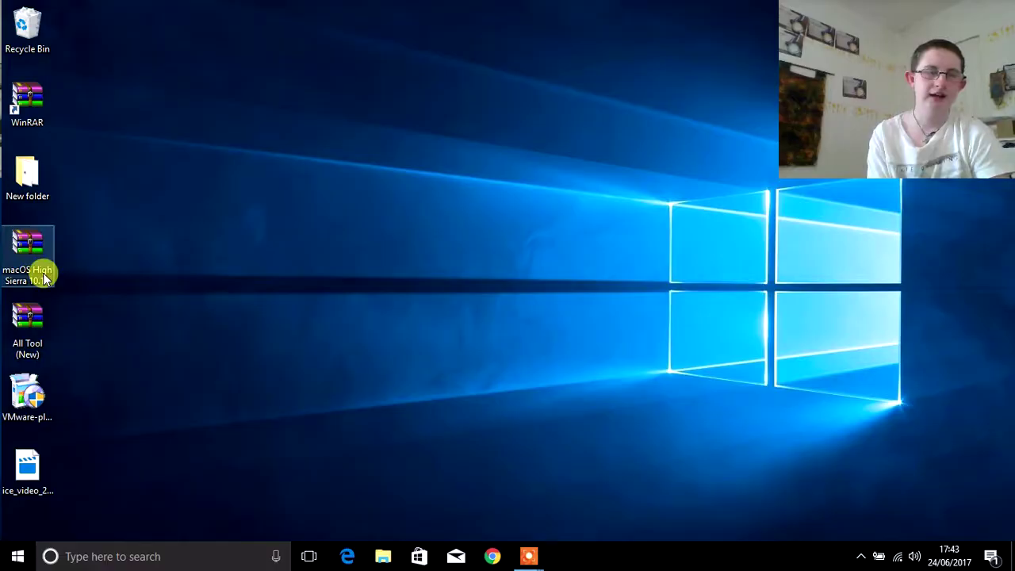
Extract the macOS High Sierra 10.13 and All Tool (New) archives on the desktop into their own folders
right_click(42, 264)
mouse_move(84, 292)
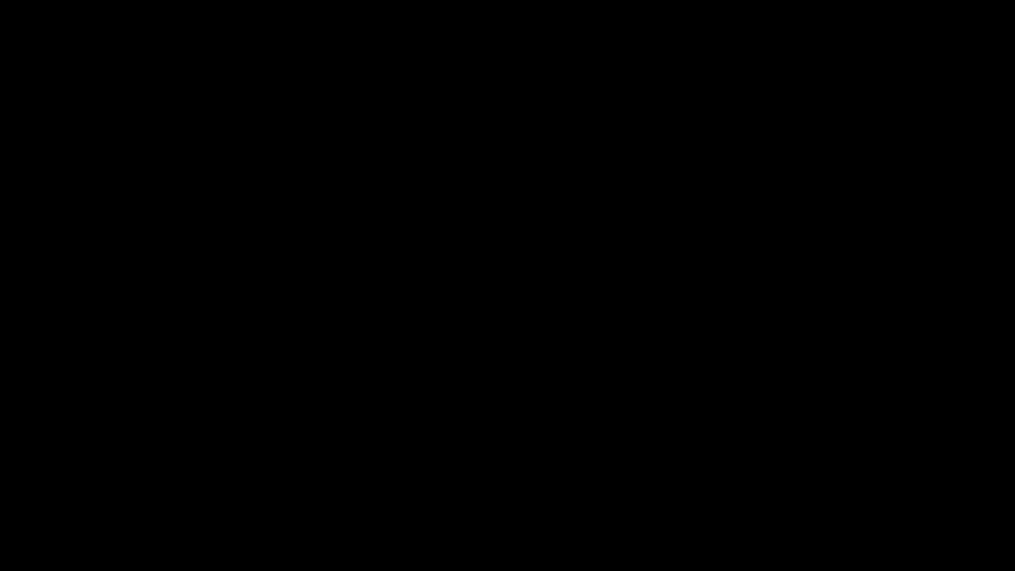
right_click(13, 343)
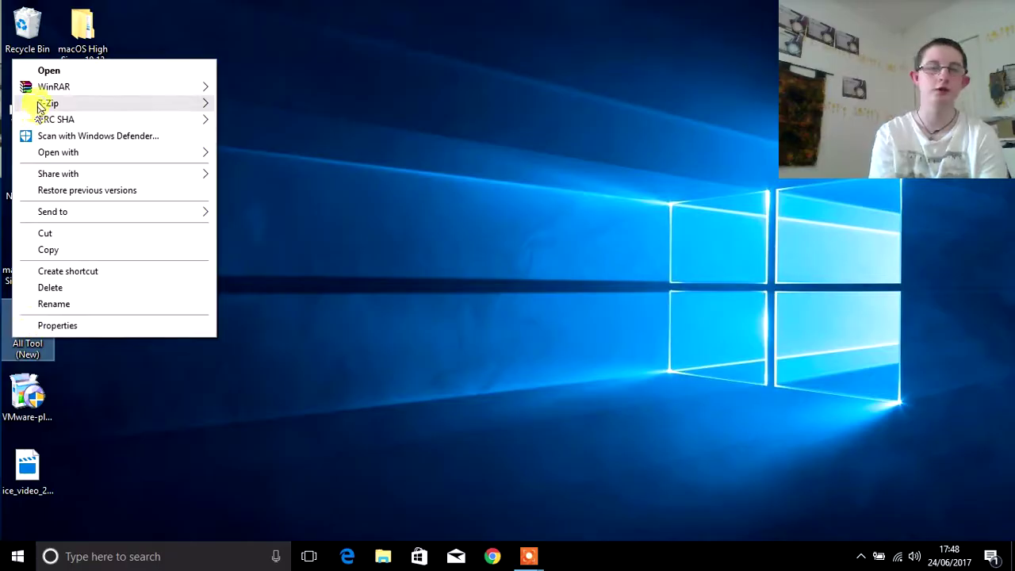
mouse_move(45, 110)
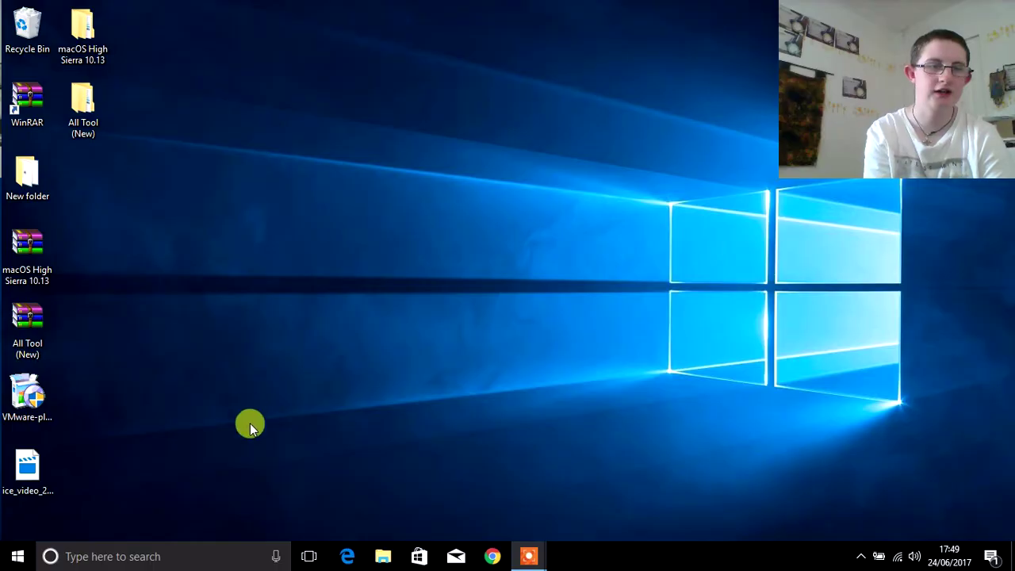
Launch the VMware Player installer from the desktop and accept the terms of its license agreement
click(27, 405)
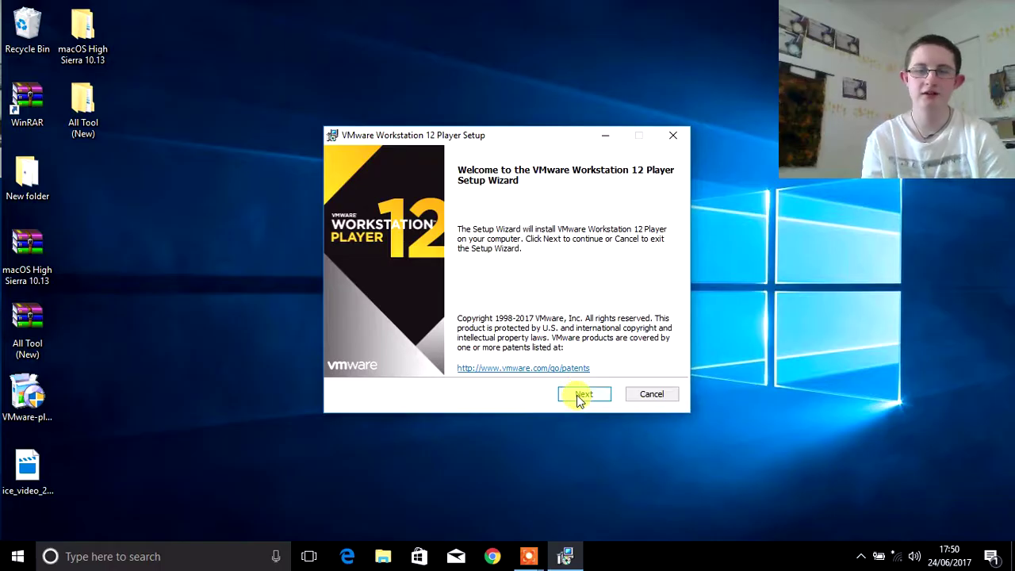
click(578, 398)
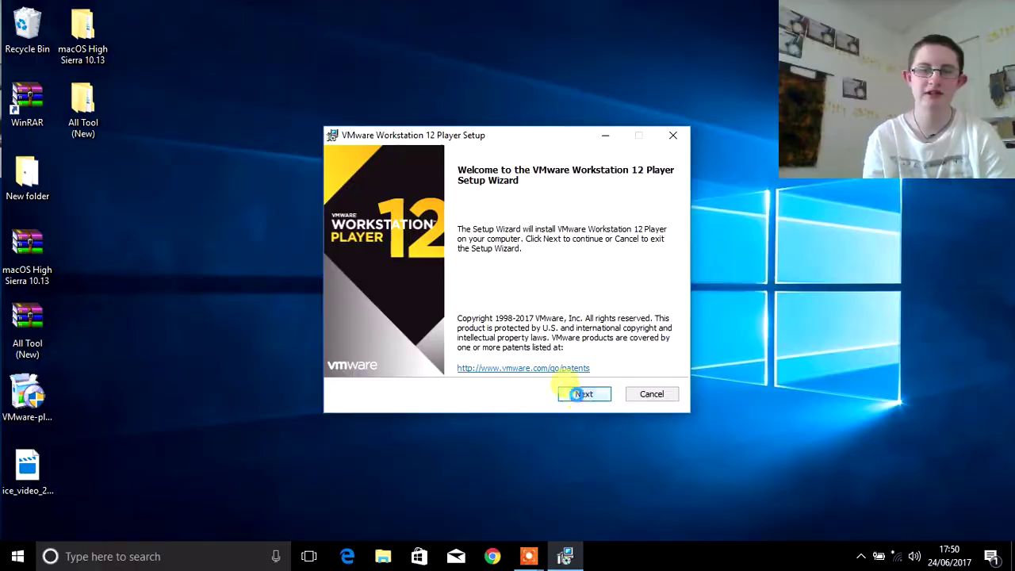
click(404, 362)
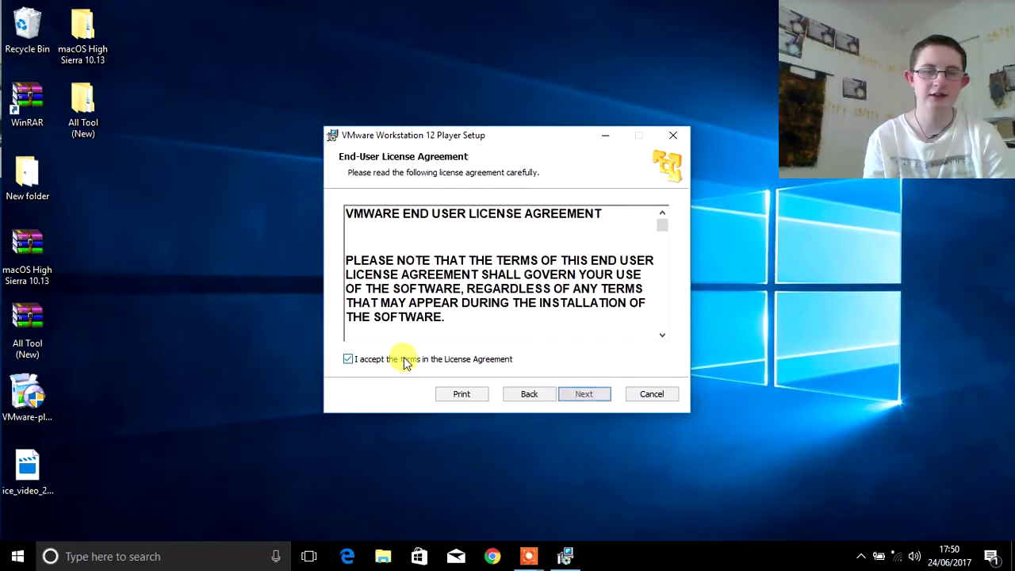
click(584, 395)
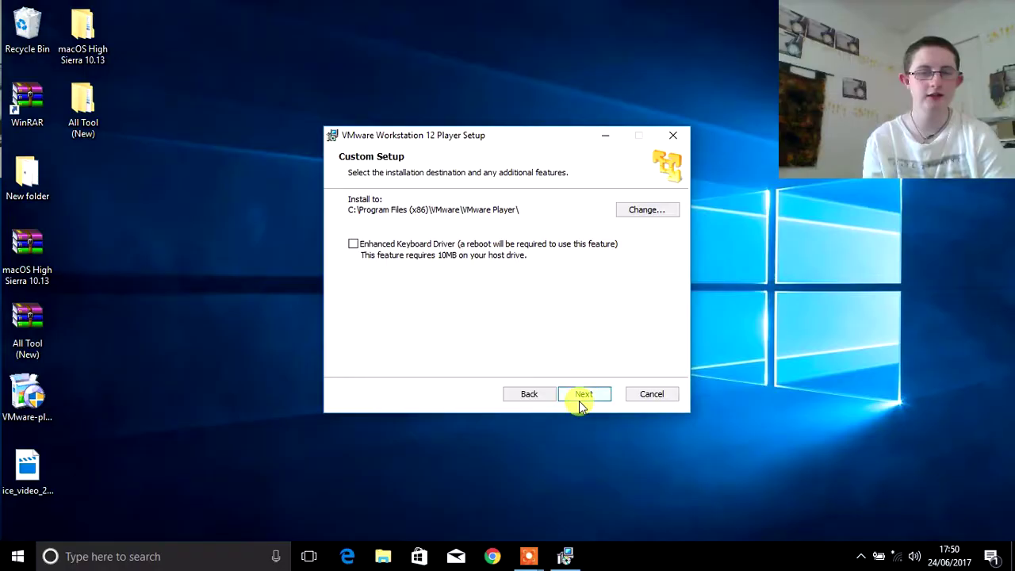
Install VMware Workstation 12 Player with the default setup options and finish the setup wizard
click(579, 401)
click(579, 401)
click(579, 400)
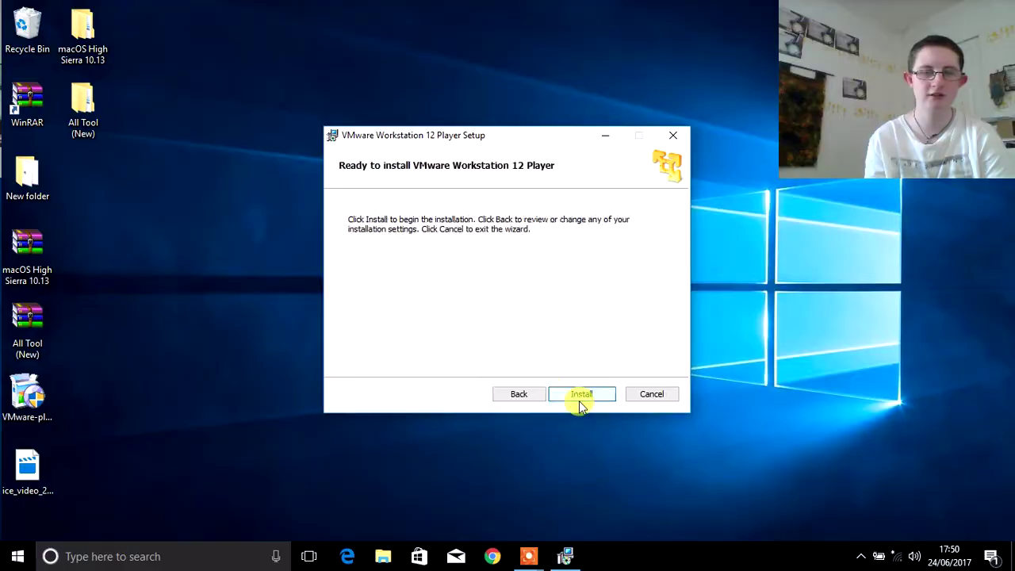
click(579, 399)
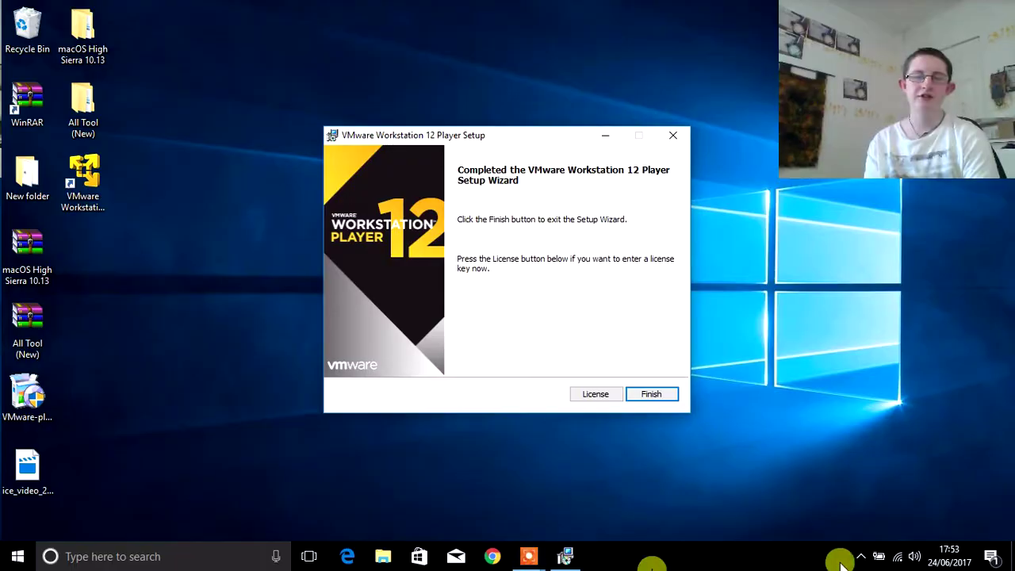
click(652, 395)
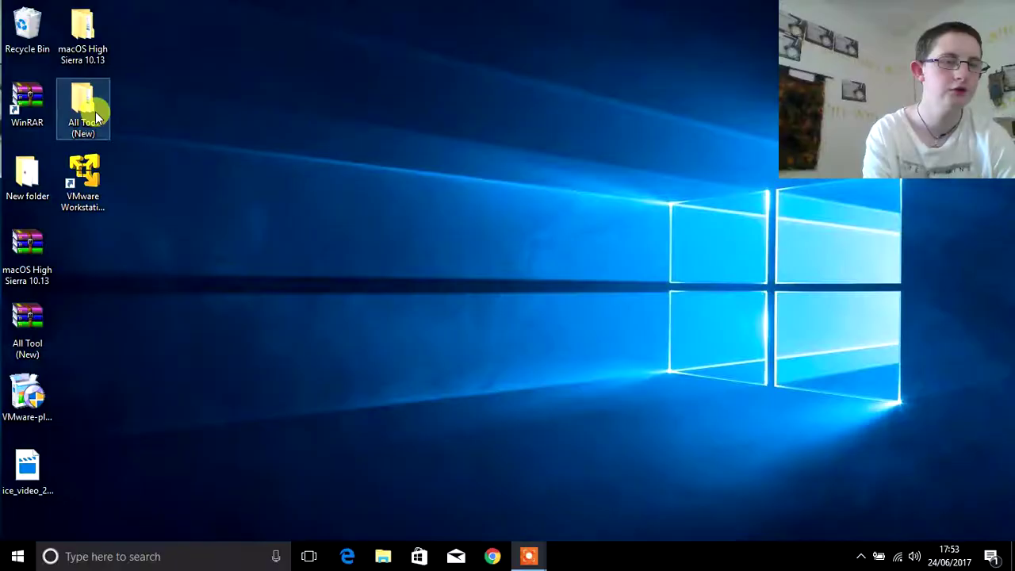
Extract the Patch Tool archive in the All Tool (New) folder into its own folder and open the unlocker208 folder inside it
double_click(95, 112)
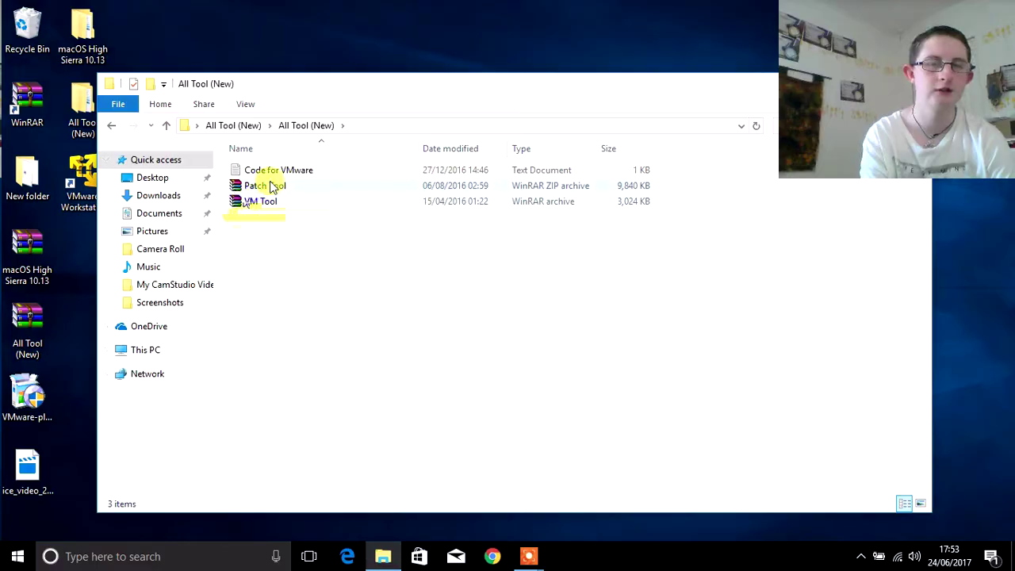
click(270, 185)
right_click(270, 185)
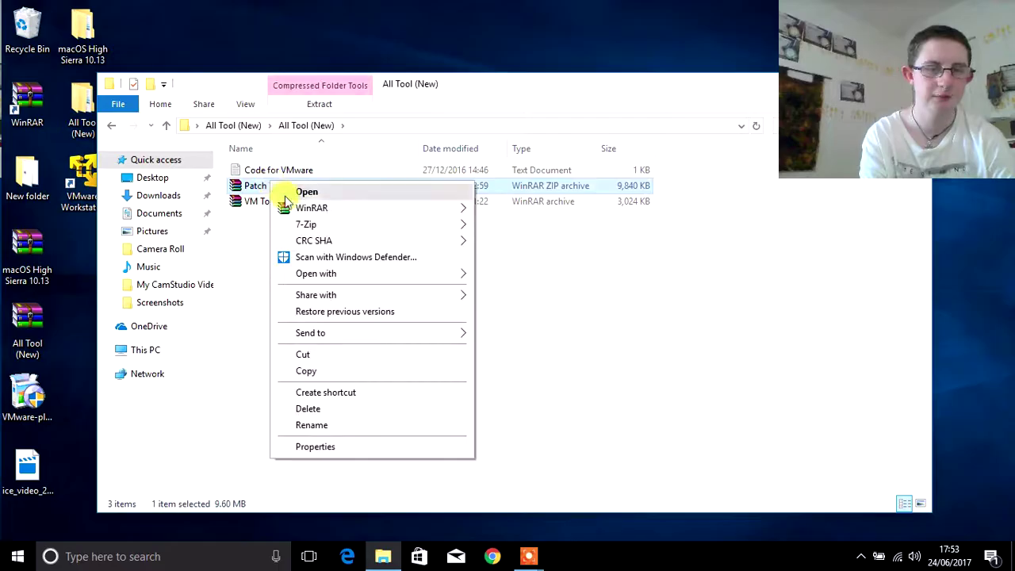
mouse_move(290, 208)
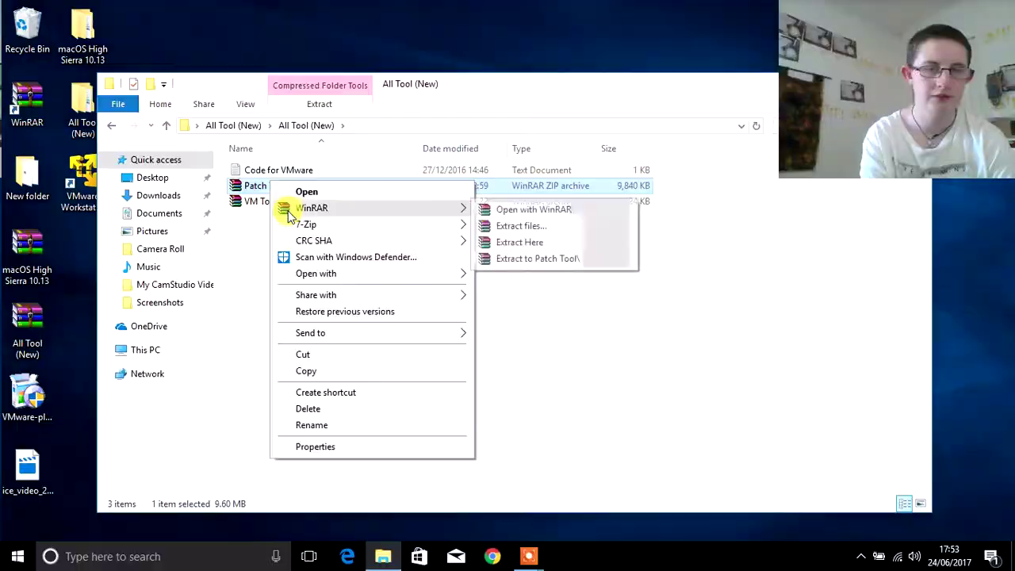
click(512, 265)
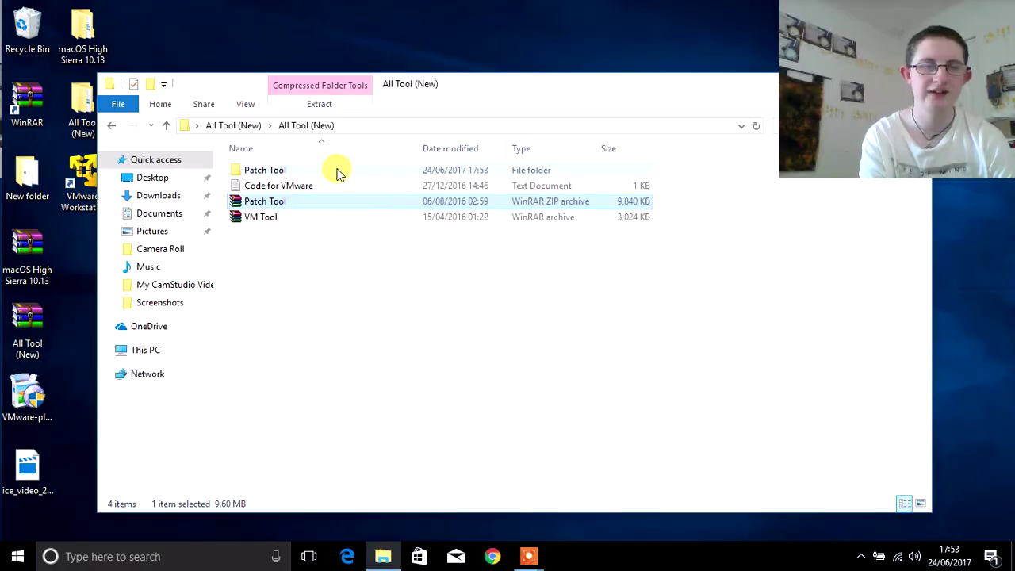
double_click(336, 174)
double_click(332, 169)
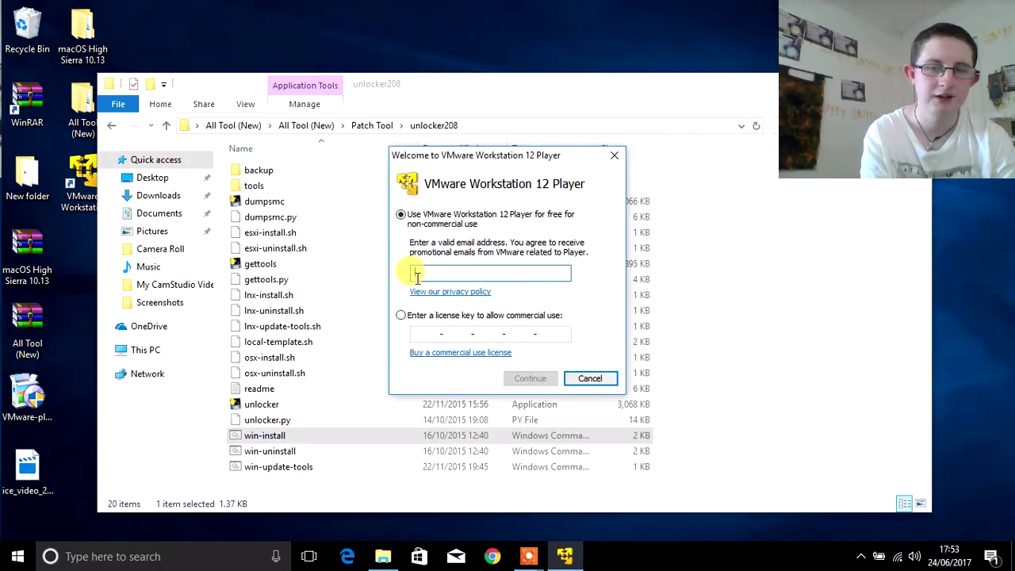
Enter an e-mail address for free non-commercial use of VMware Workstation 12 Player, finish the welcome dialog, and skip the offered software version
click(417, 274)
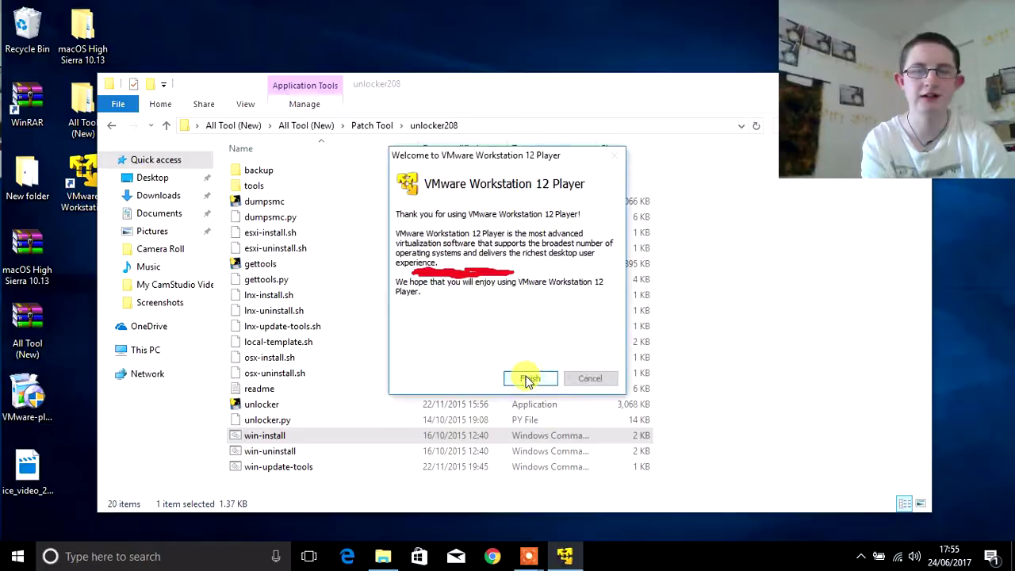
click(529, 378)
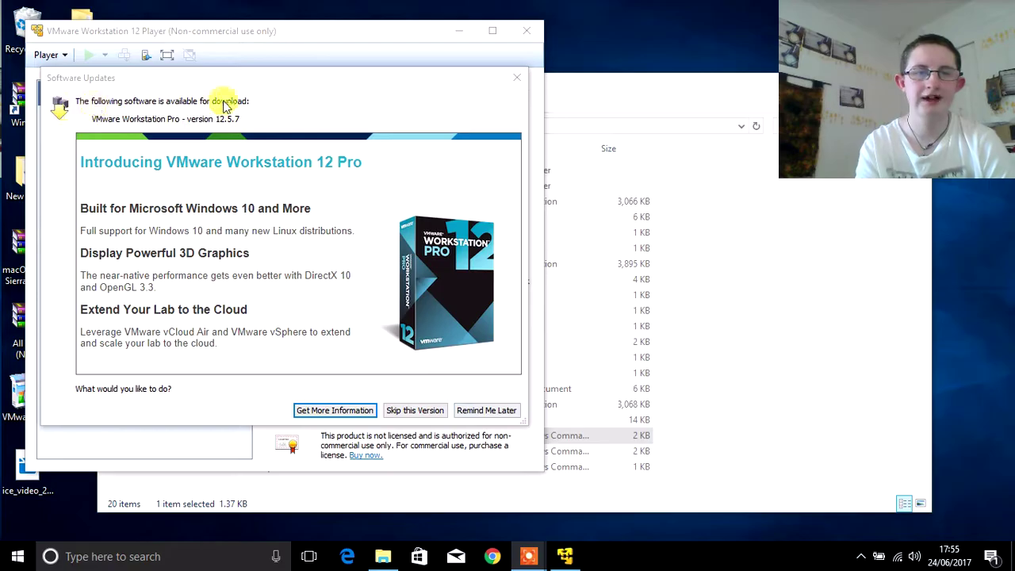
click(233, 106)
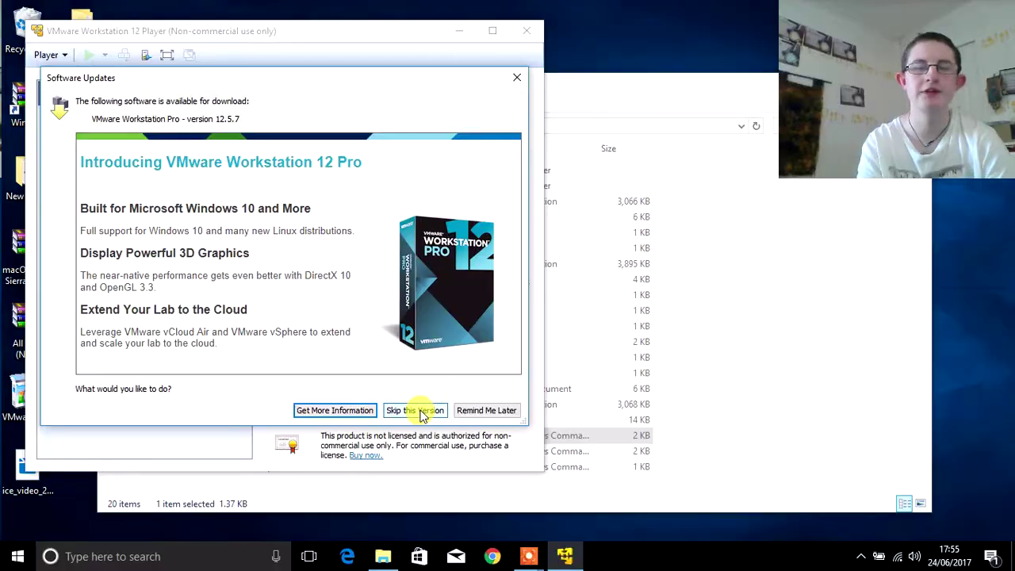
click(421, 412)
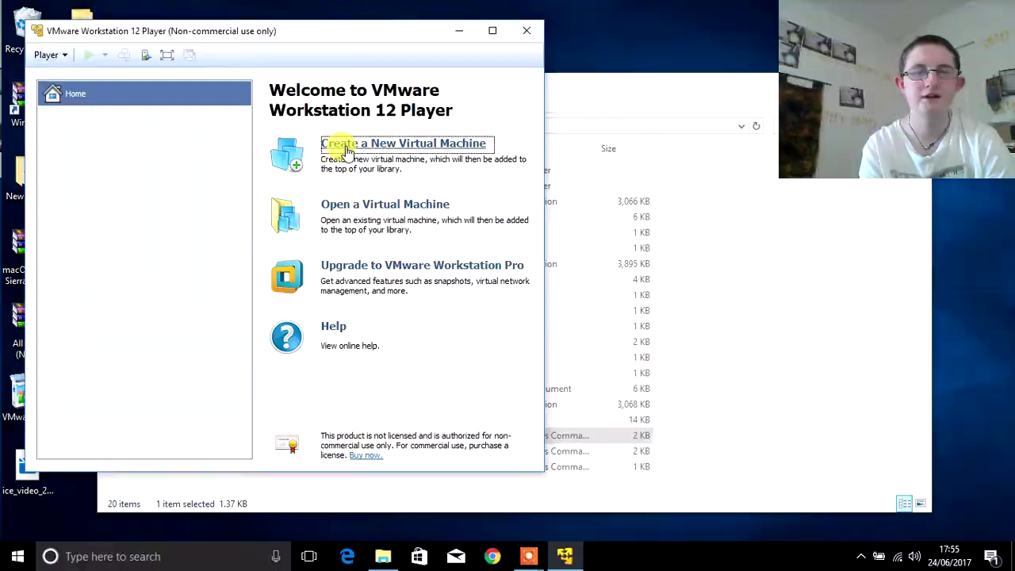
Begin creating a new virtual machine with a blank hard disk and no installer disc
click(347, 151)
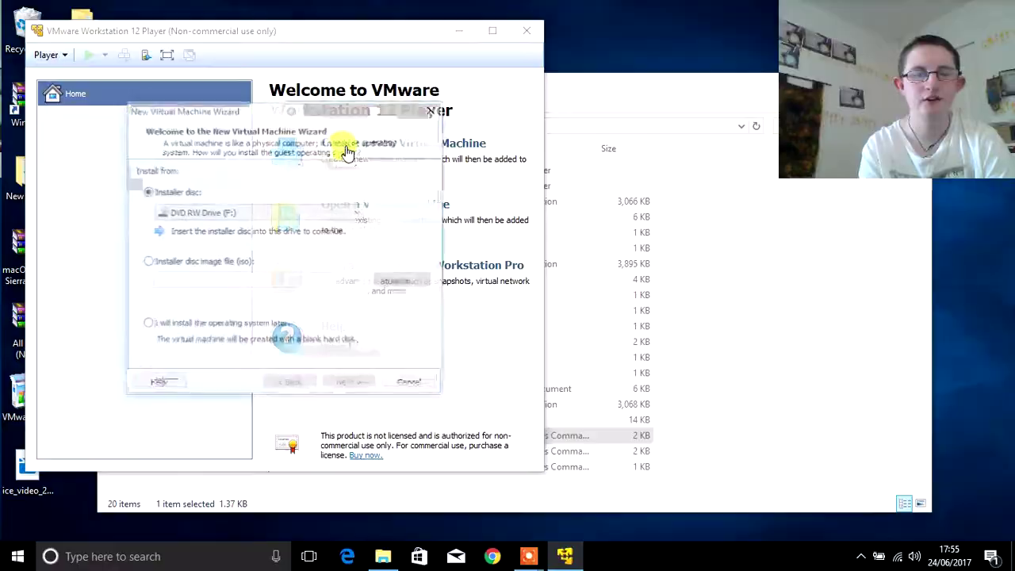
click(197, 325)
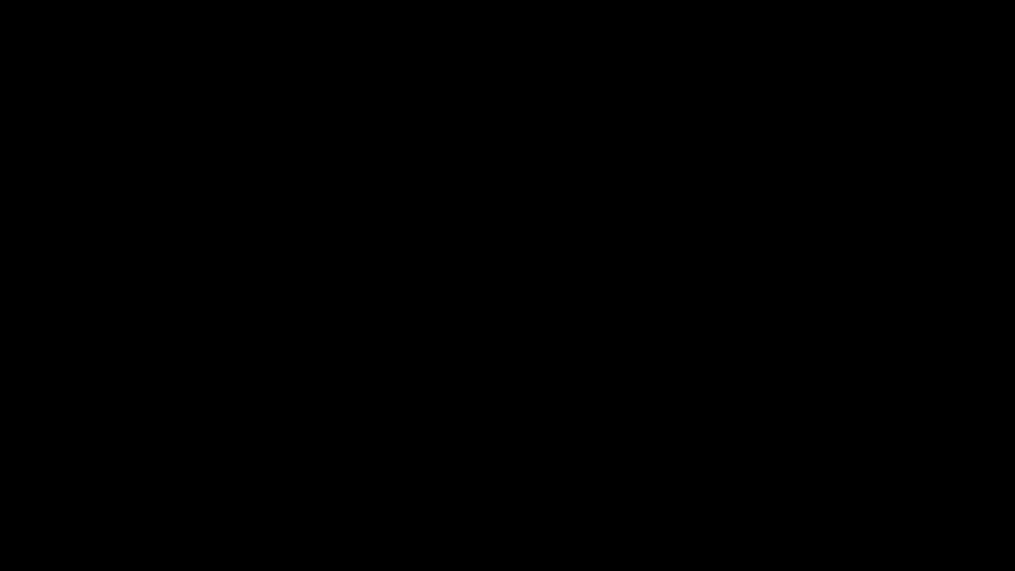
click(343, 384)
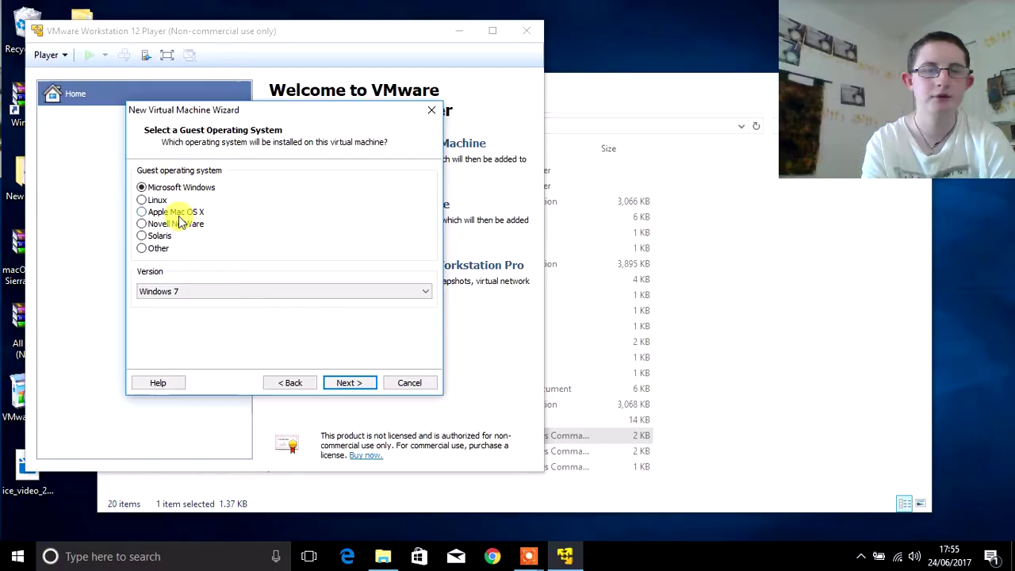
Set the guest operating system to Apple Mac OS X, version macOS 10.12, and keep the default machine name, location and disk settings
click(180, 222)
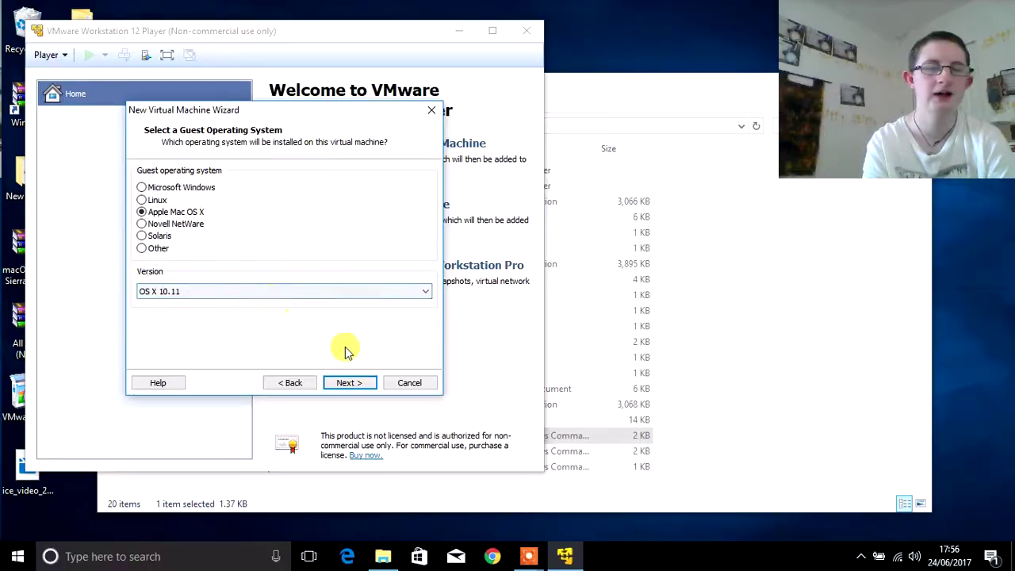
click(346, 296)
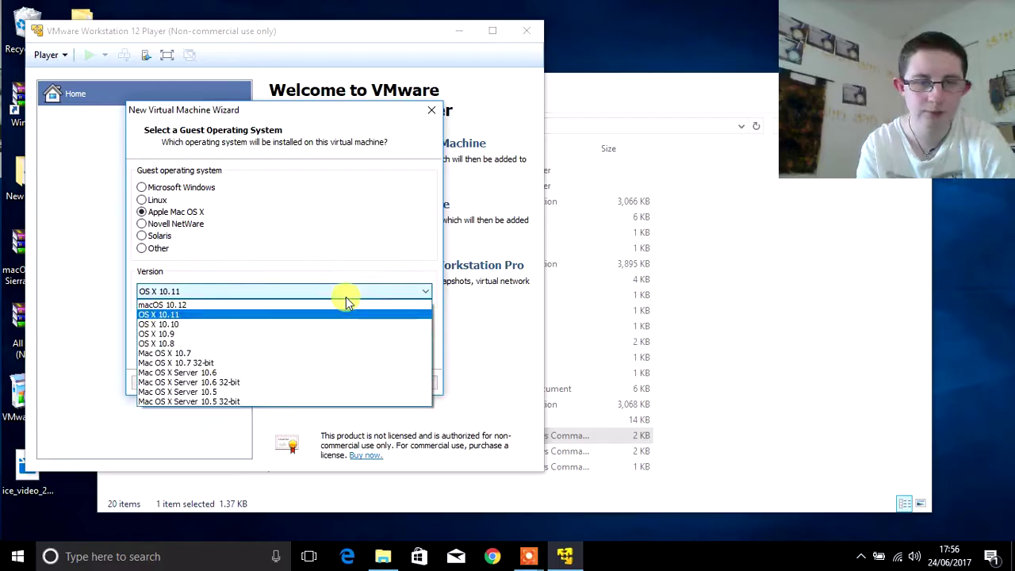
click(248, 306)
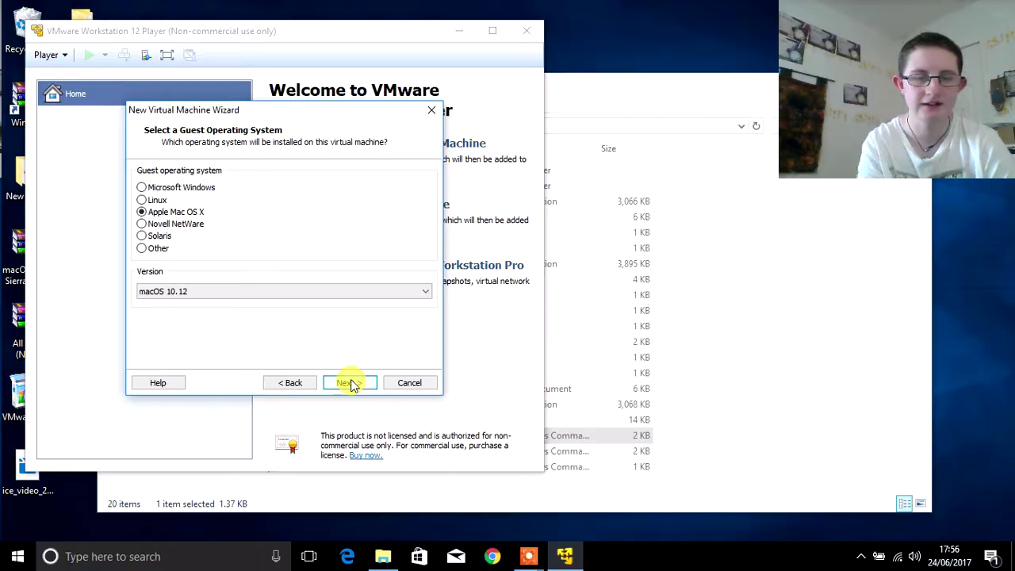
click(349, 383)
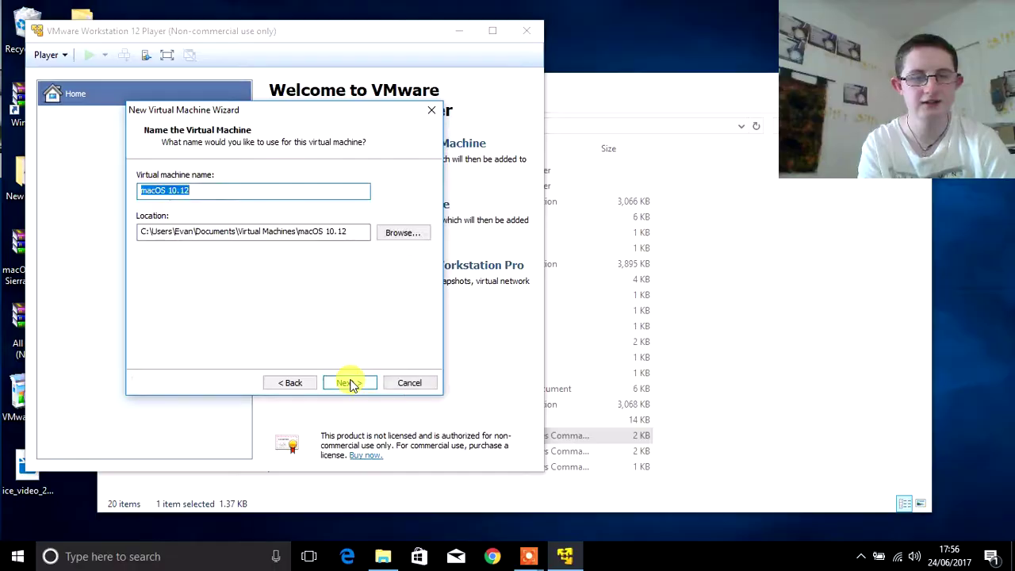
click(350, 383)
click(349, 383)
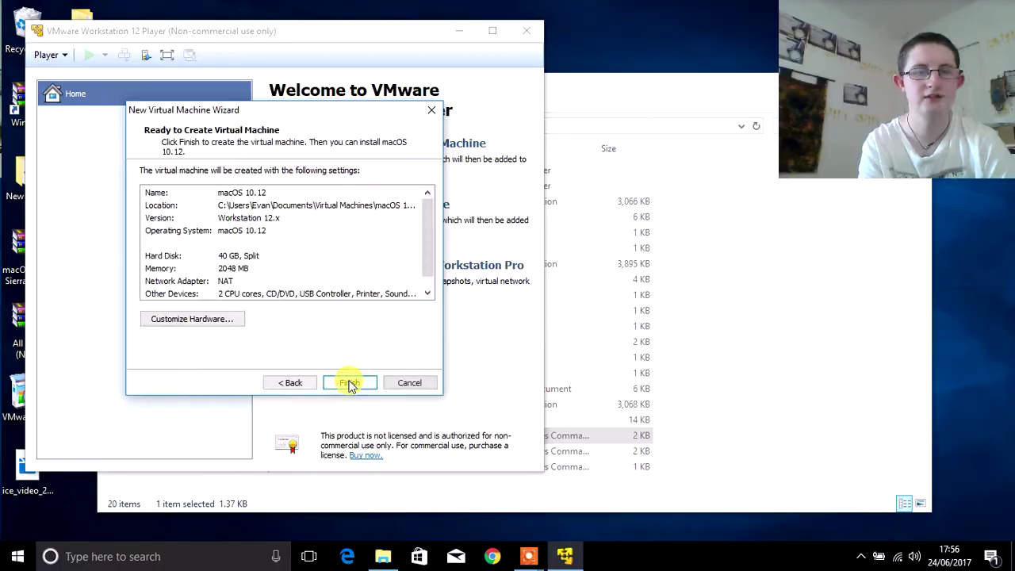
Customize the new machine's hardware by setting its memory to 4096 MB, and open its processor settings
click(198, 325)
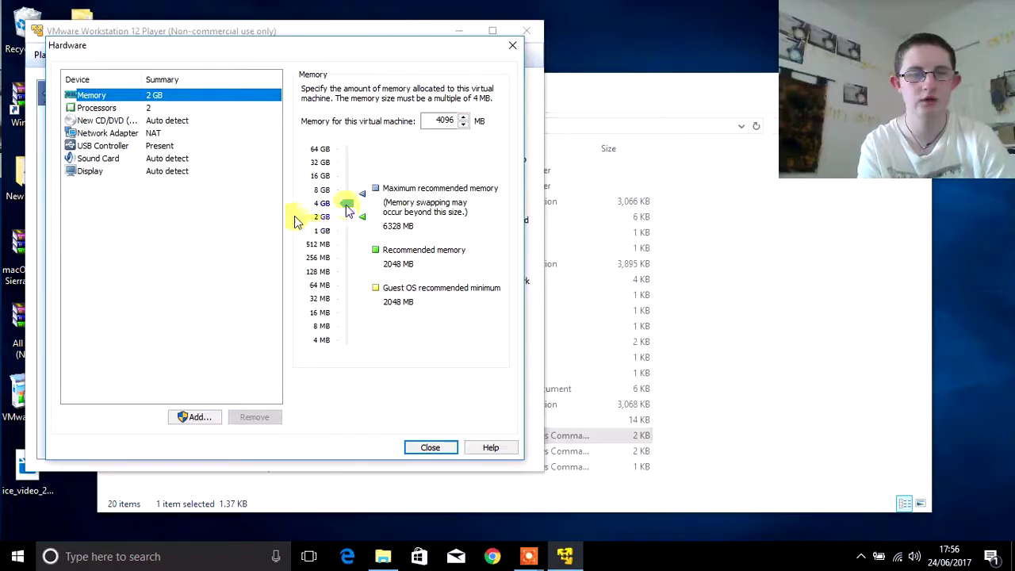
click(94, 108)
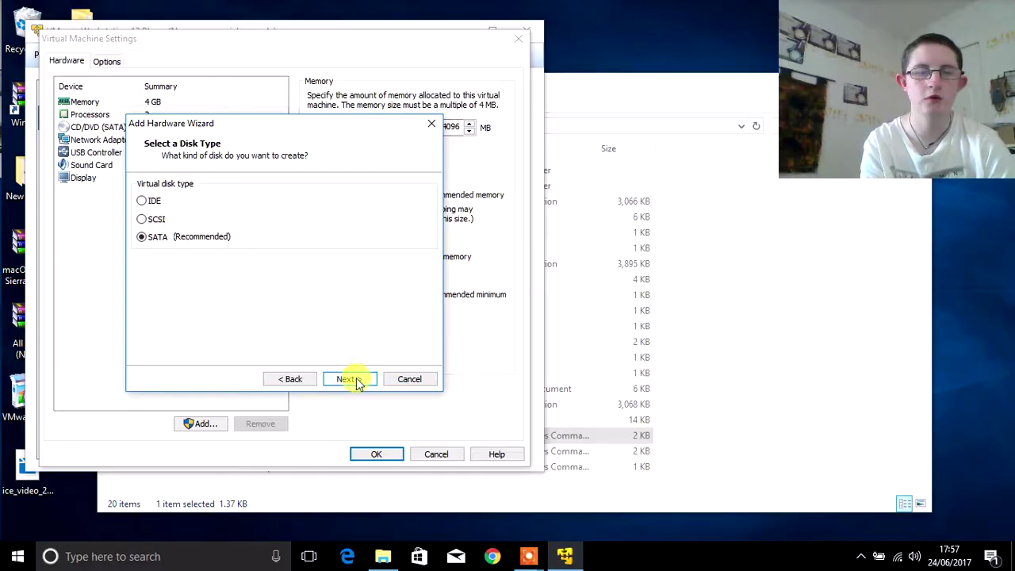
Add a SATA hard disk to the virtual machine using the existing virtual disk file macOS High Sierra 10.13 by Techsviewer
click(349, 379)
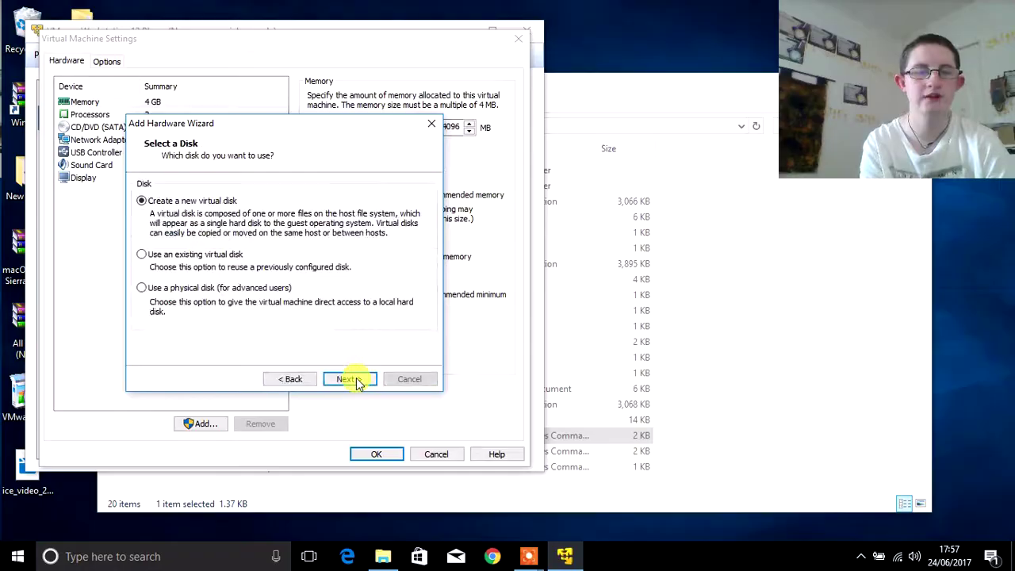
click(151, 255)
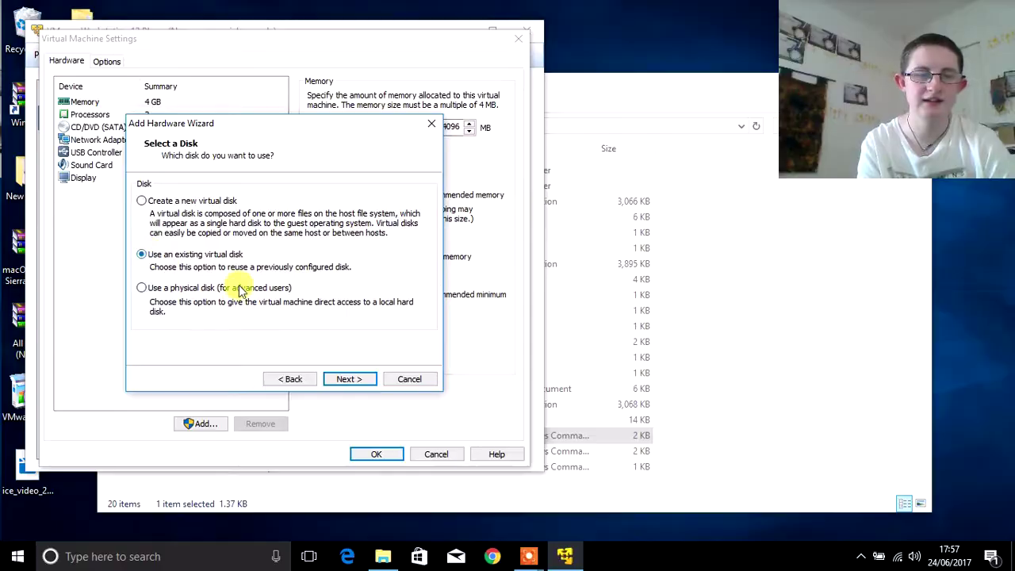
click(331, 381)
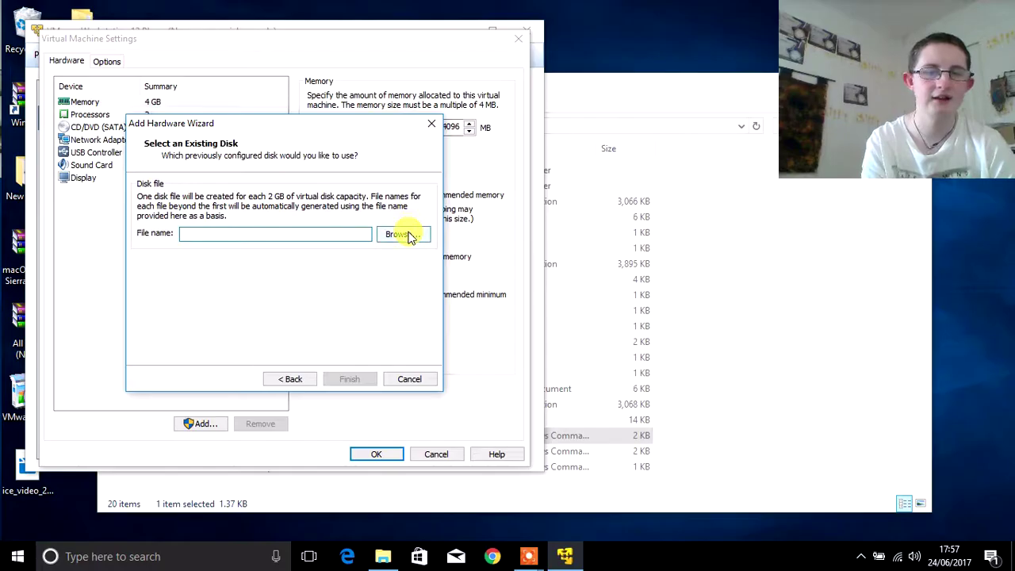
click(404, 234)
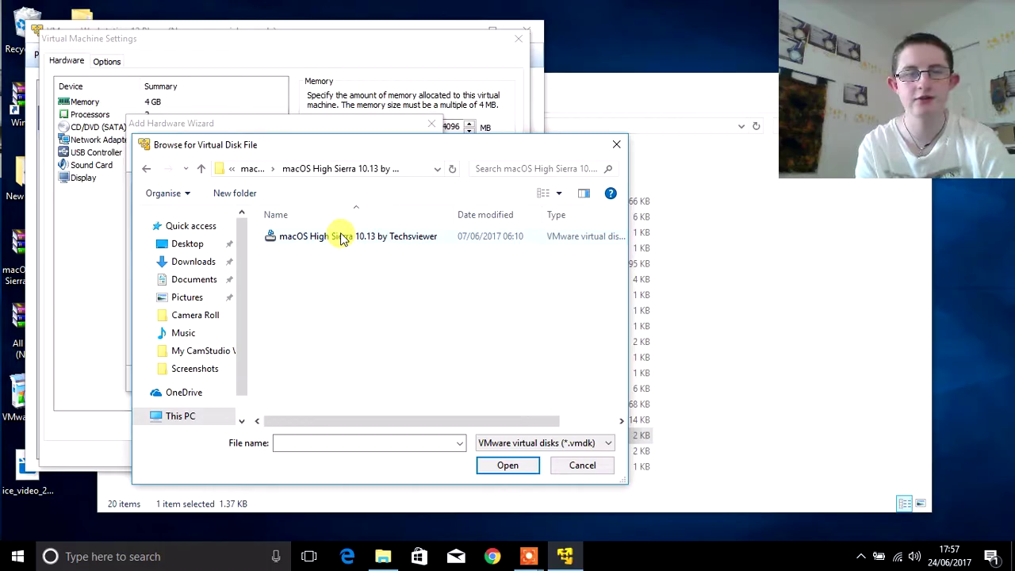
double_click(341, 236)
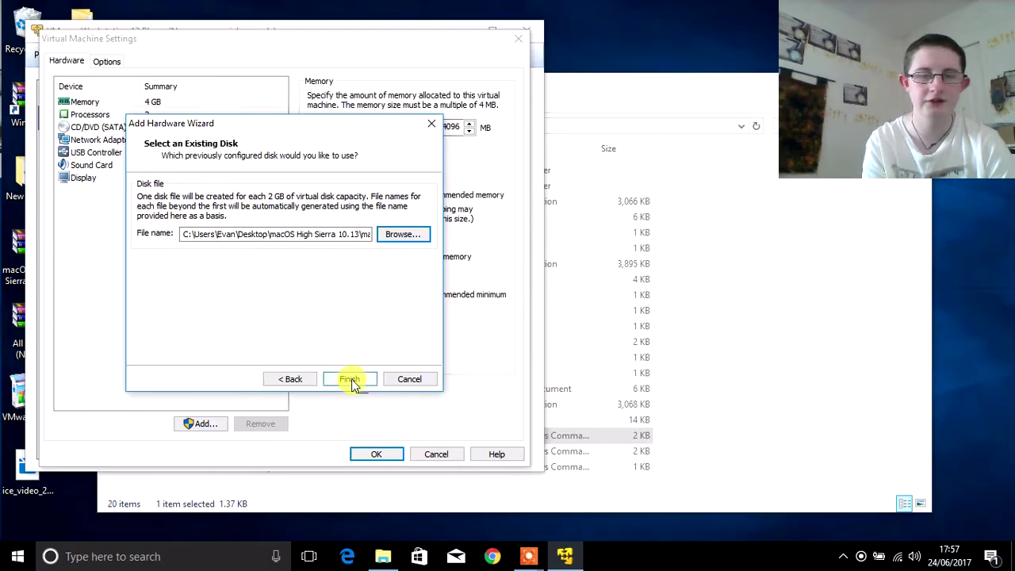
click(351, 381)
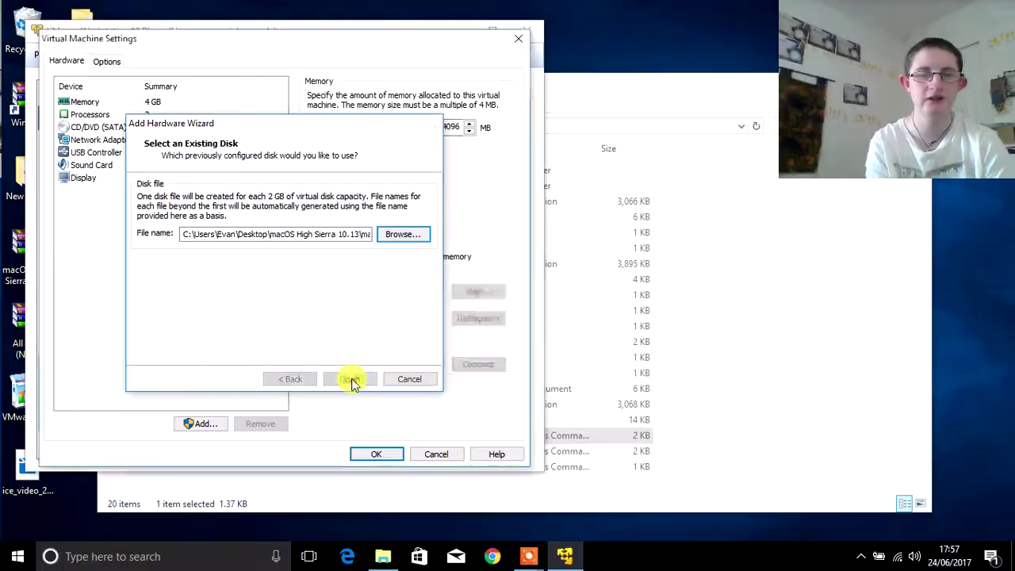
Save the virtual machine's hardware settings and open its macOS 10.12 folder under Documents, Virtual Machines in File Explorer
click(369, 457)
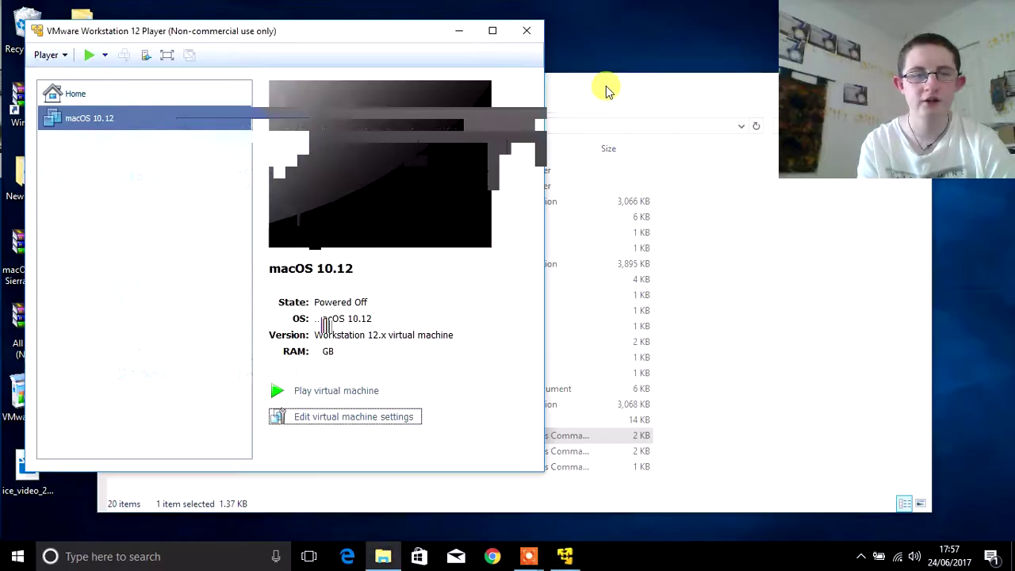
click(605, 91)
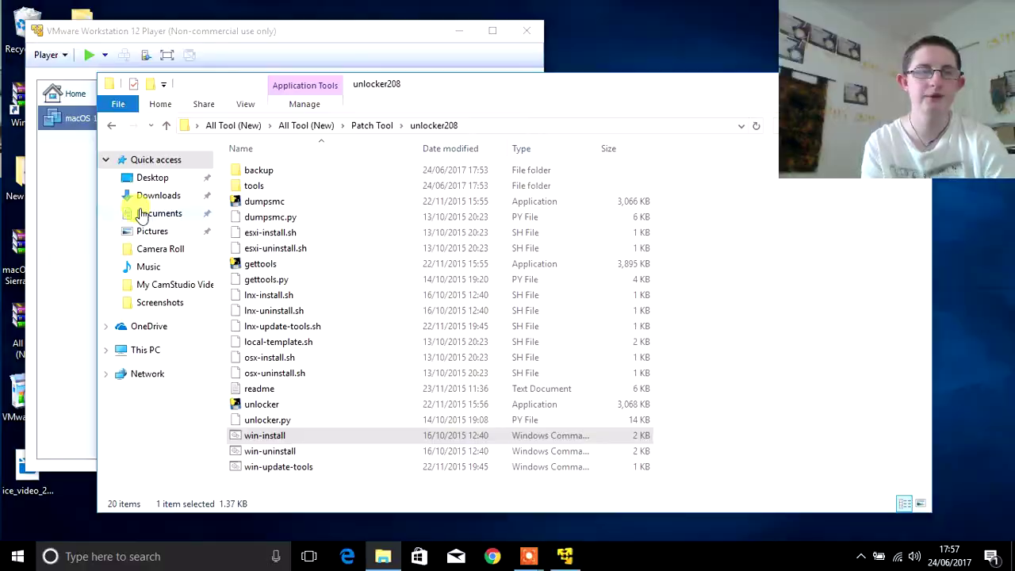
click(141, 216)
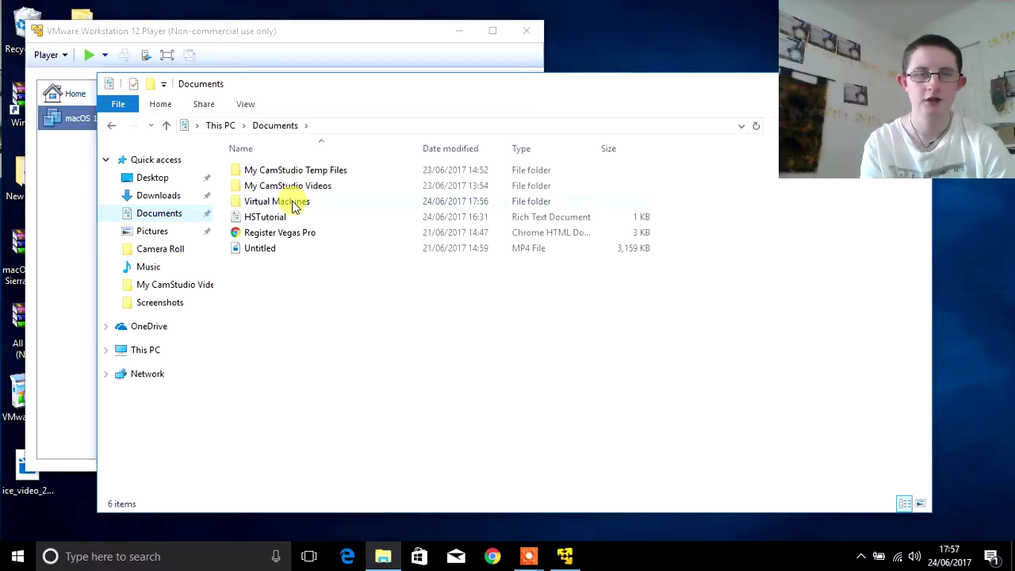
double_click(295, 203)
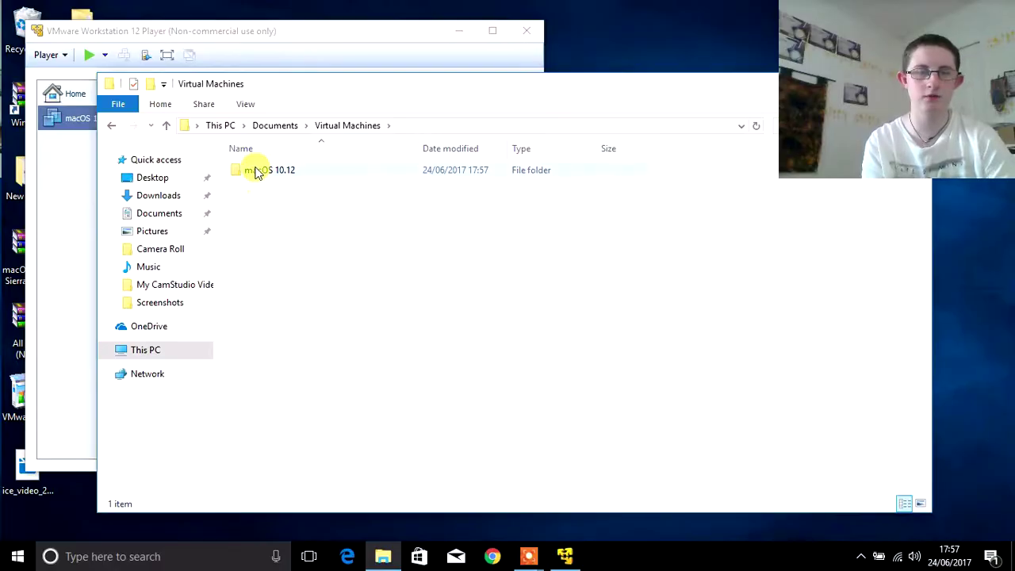
double_click(258, 175)
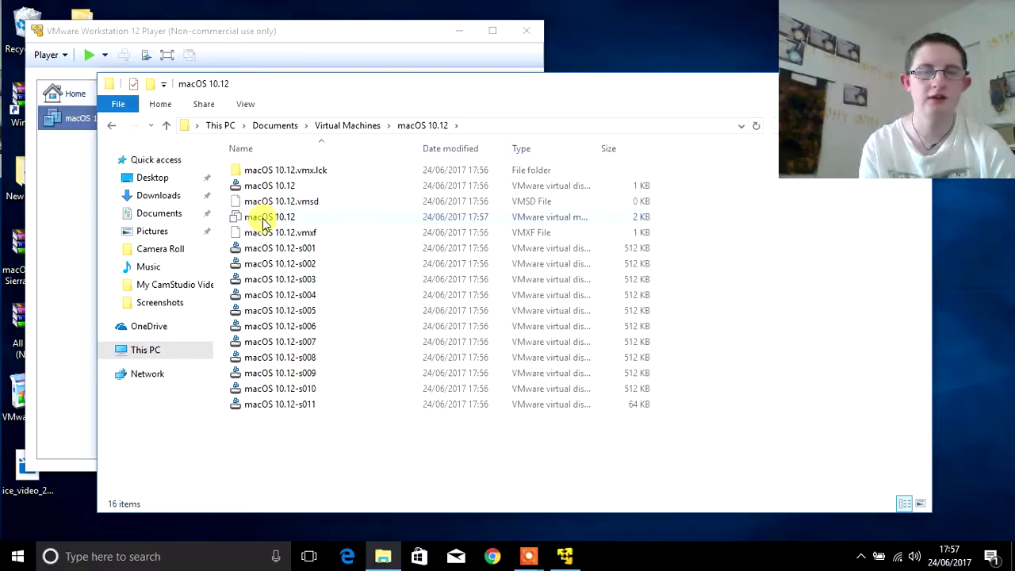
Open the macOS 10.12 virtual machine configuration file (.vmx) with Notepad, without making Notepad the default app
right_click(264, 221)
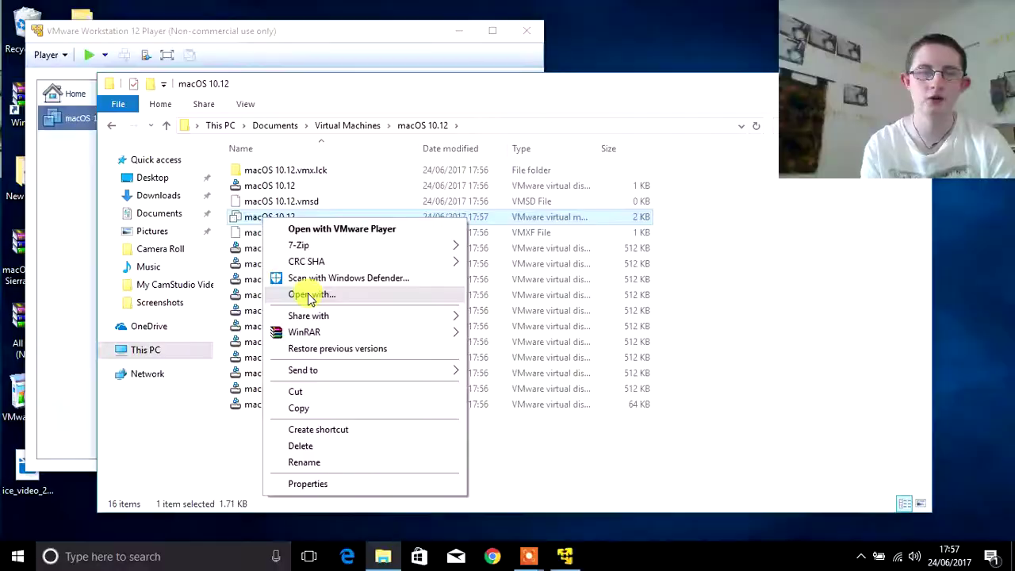
click(308, 295)
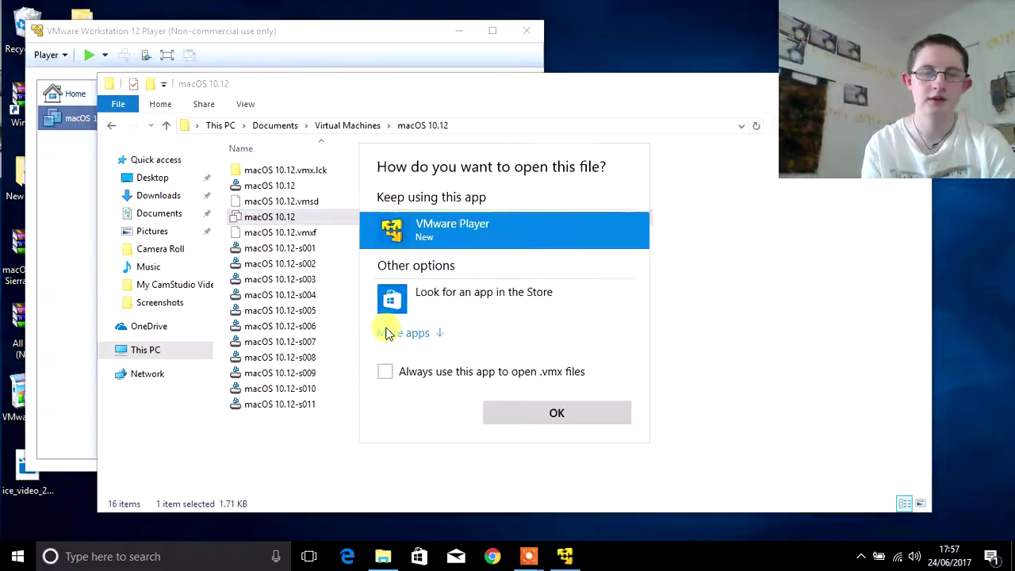
click(389, 333)
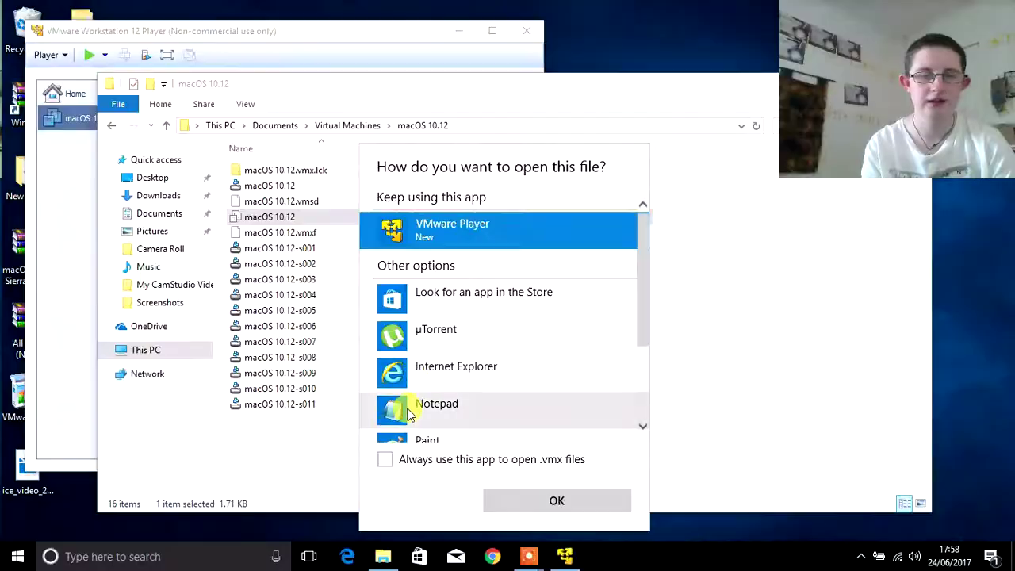
click(401, 406)
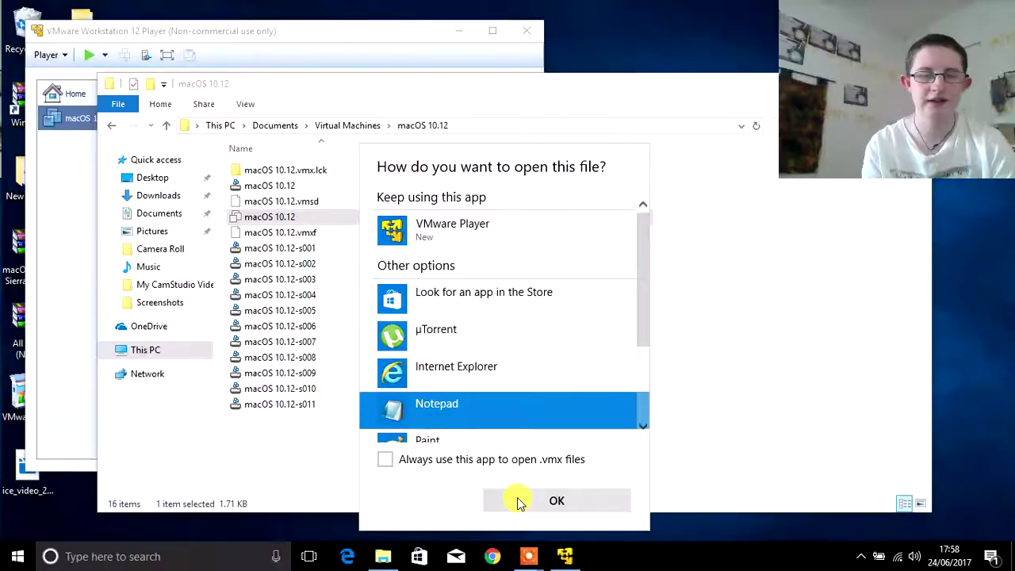
click(519, 504)
scroll(229, 432, down, 6)
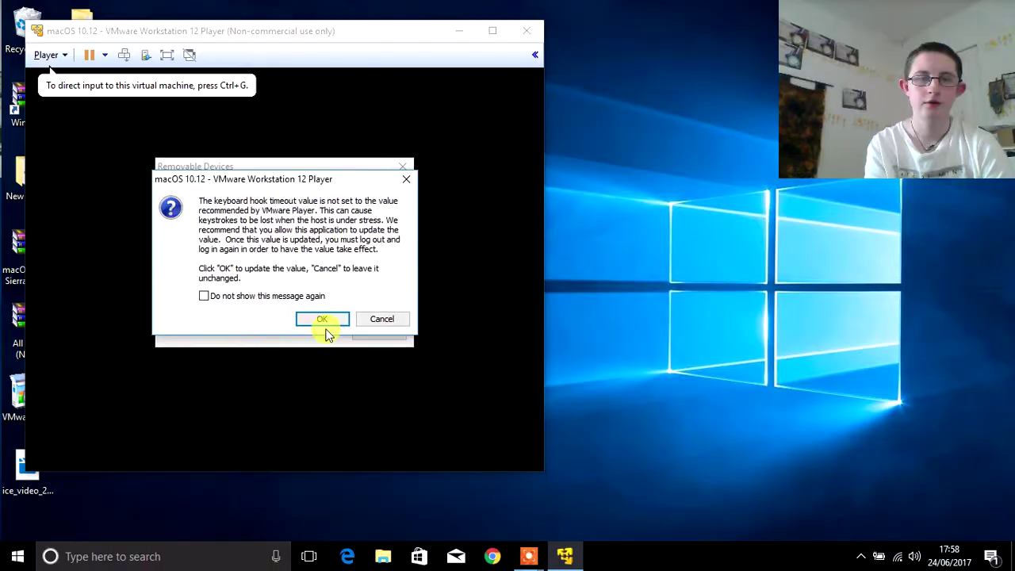
Accept the keyboard hook timeout update, dismiss the removable devices hint, and show the running virtual machine in full screen
click(320, 325)
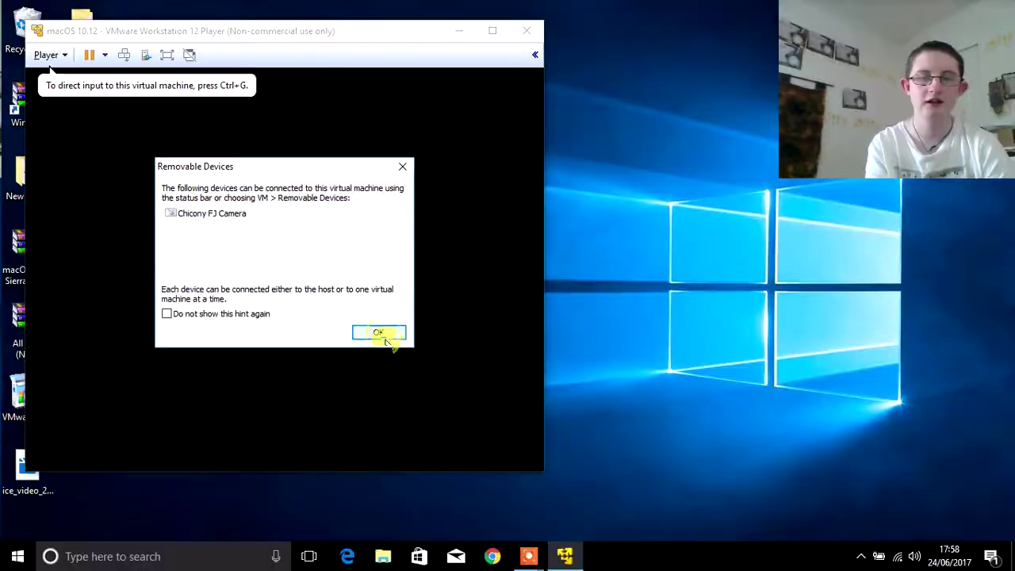
click(379, 332)
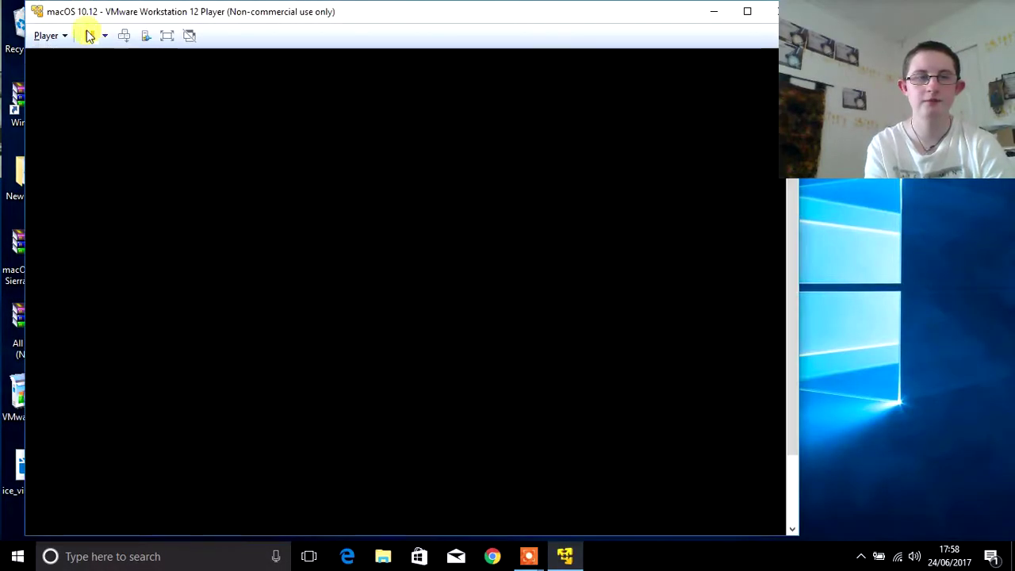
click(168, 36)
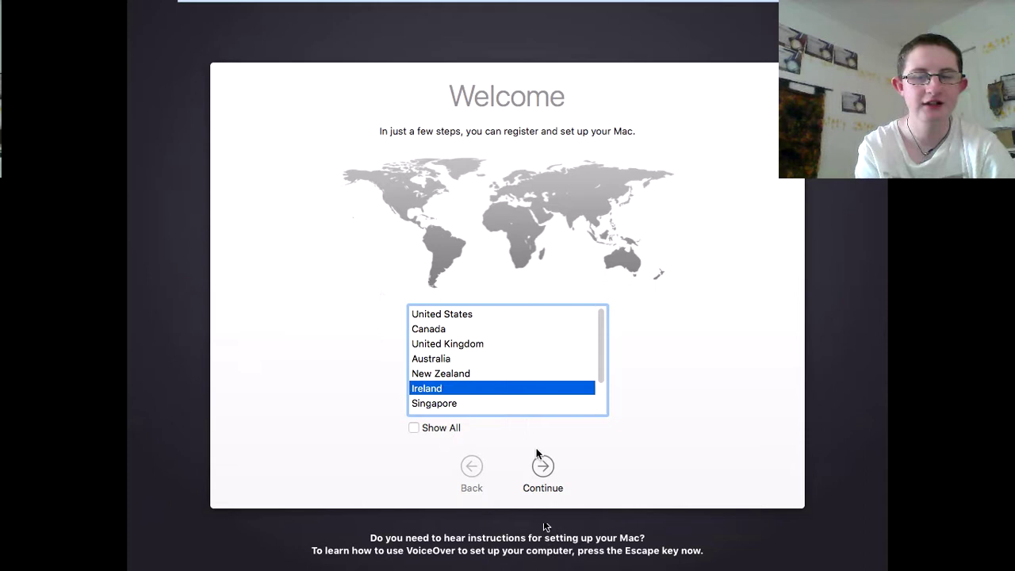
Set up macOS with Ireland as the country and the Irish keyboard layout, without transferring any information
click(543, 468)
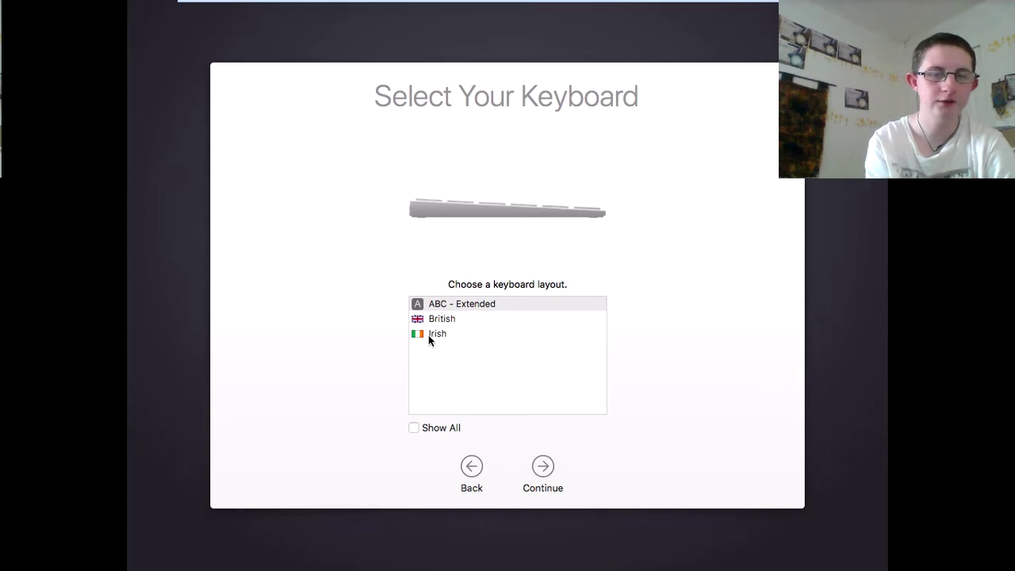
click(428, 335)
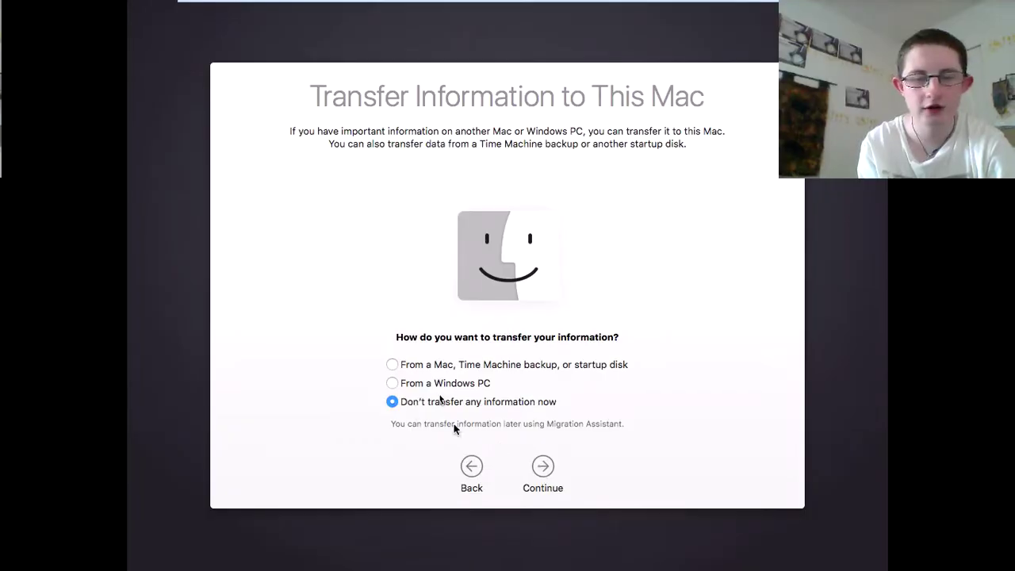
click(541, 468)
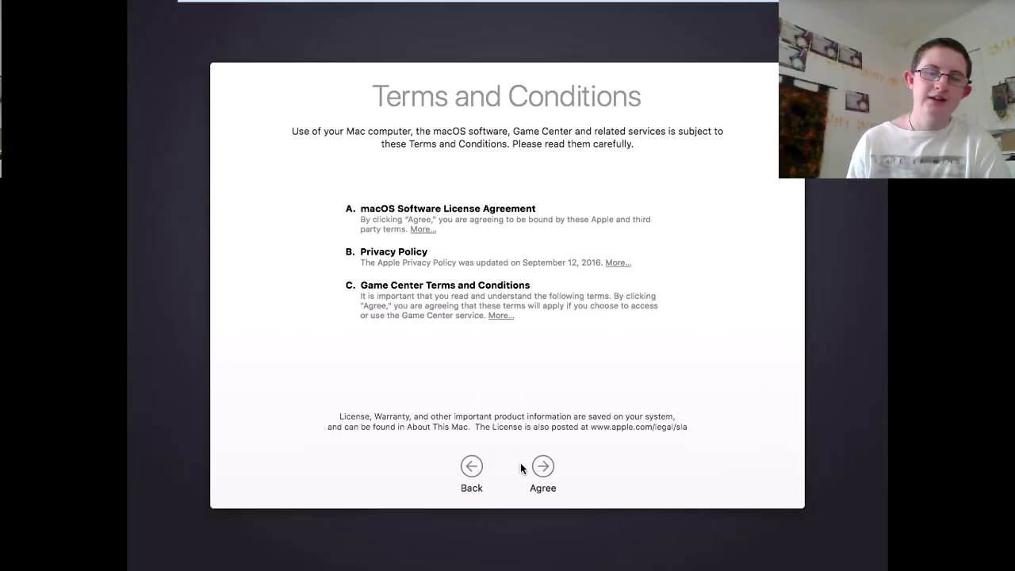
Agree to the macOS terms and conditions and dismiss the iCloud setup notice
click(542, 467)
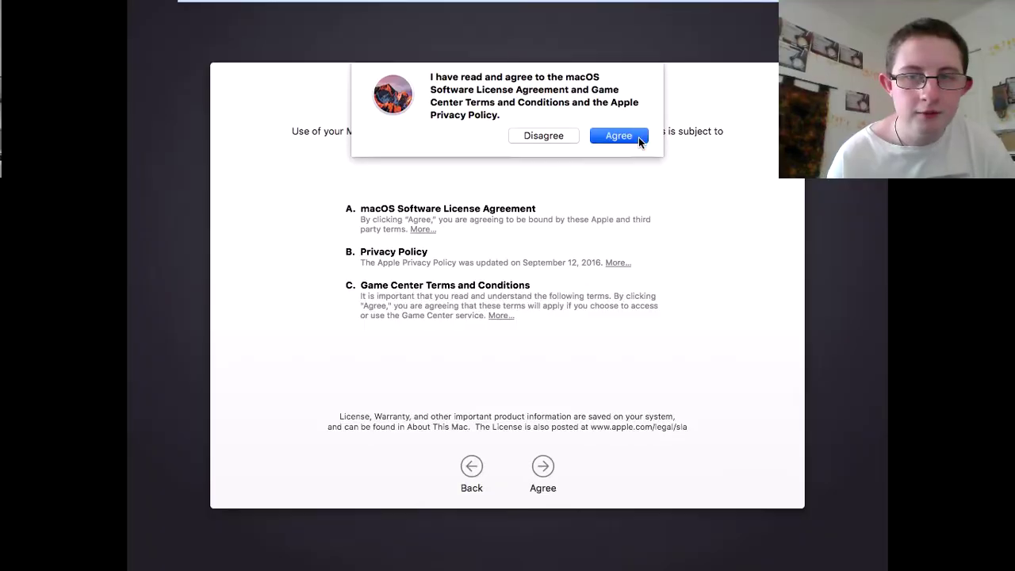
click(638, 140)
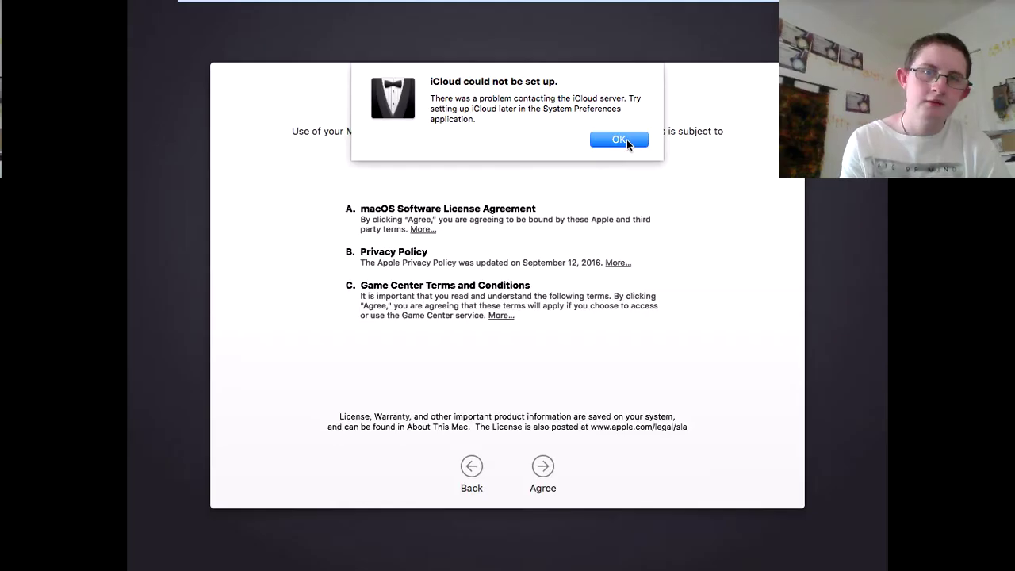
click(621, 140)
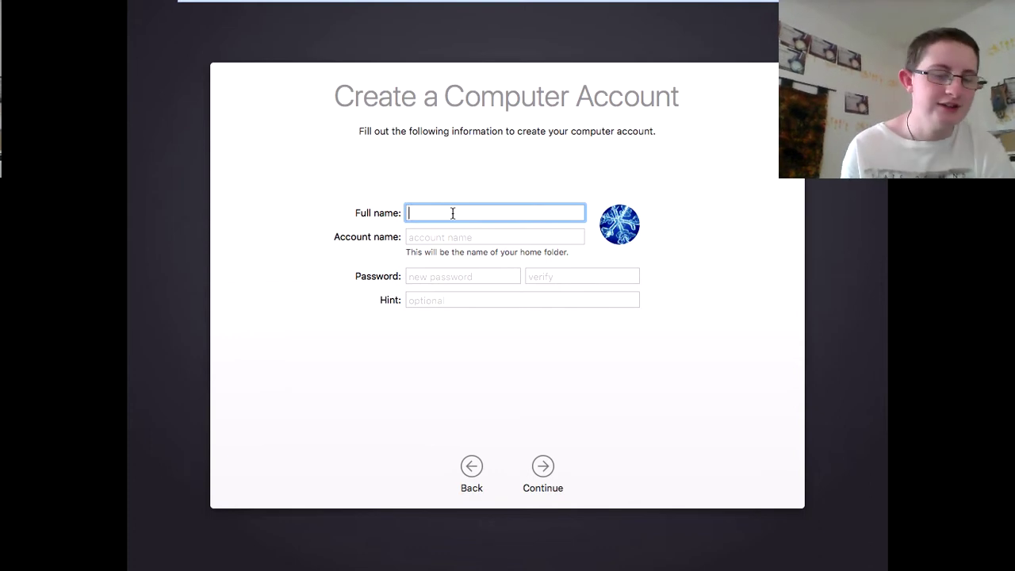
Fill in the computer account with the full name TechXtreme, then enter and verify the account password
text(Tech)
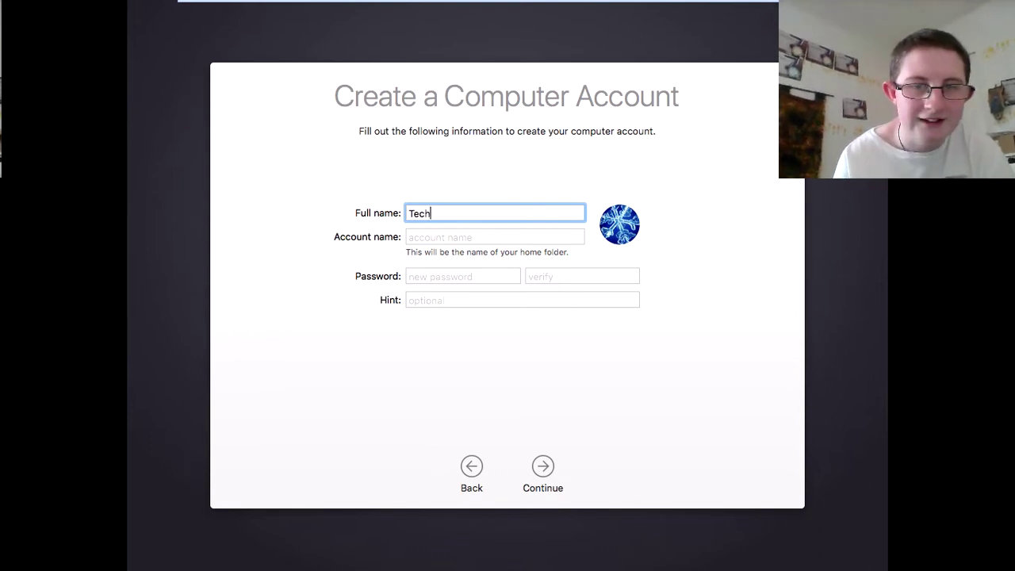
text(Xtre)
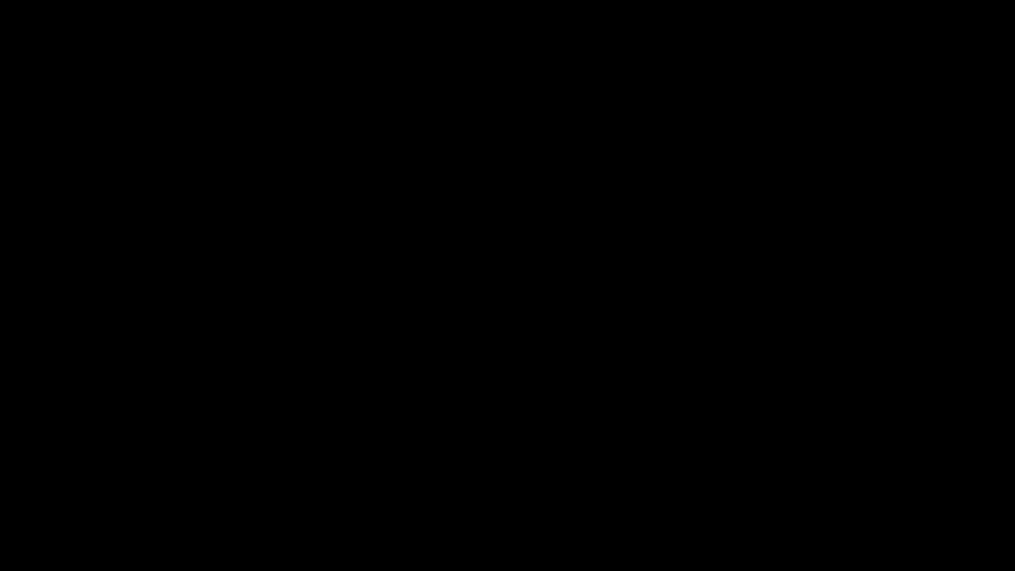
text(me)
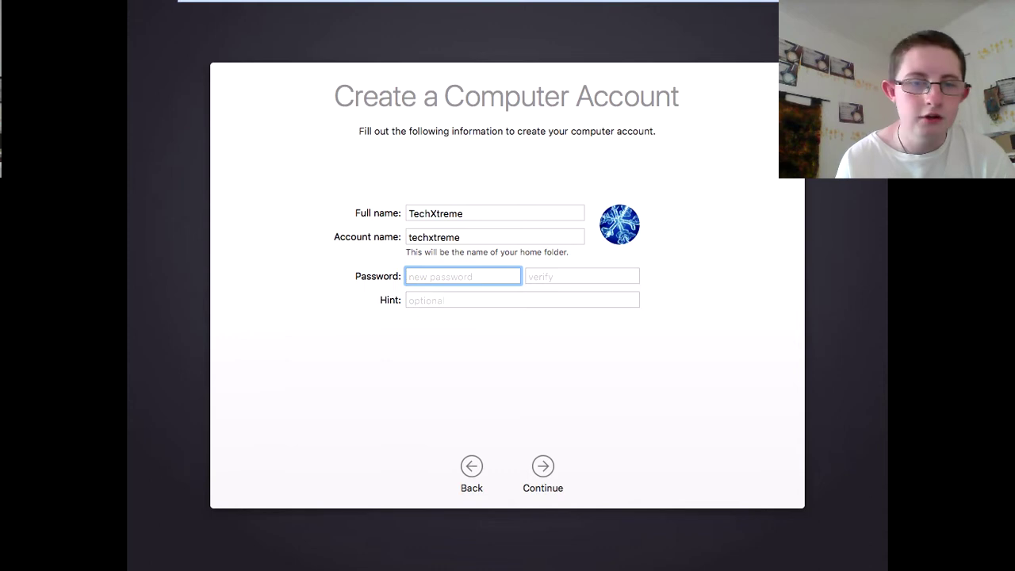
text(t)
key(Tab)
text(t)
key(Tab)
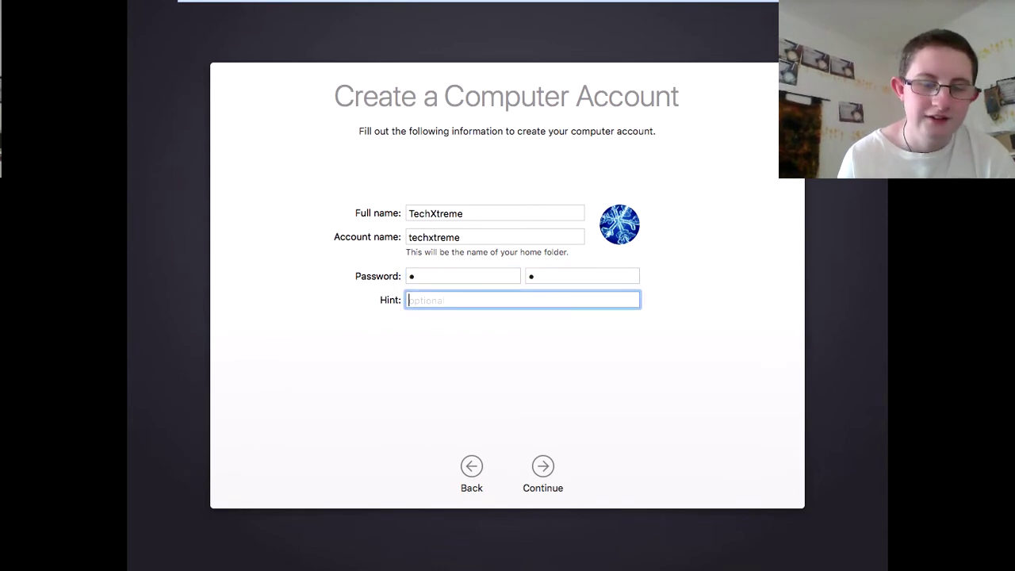
Finish creating the computer account with a password hint and accept the Express Set Up settings
text(zéro)
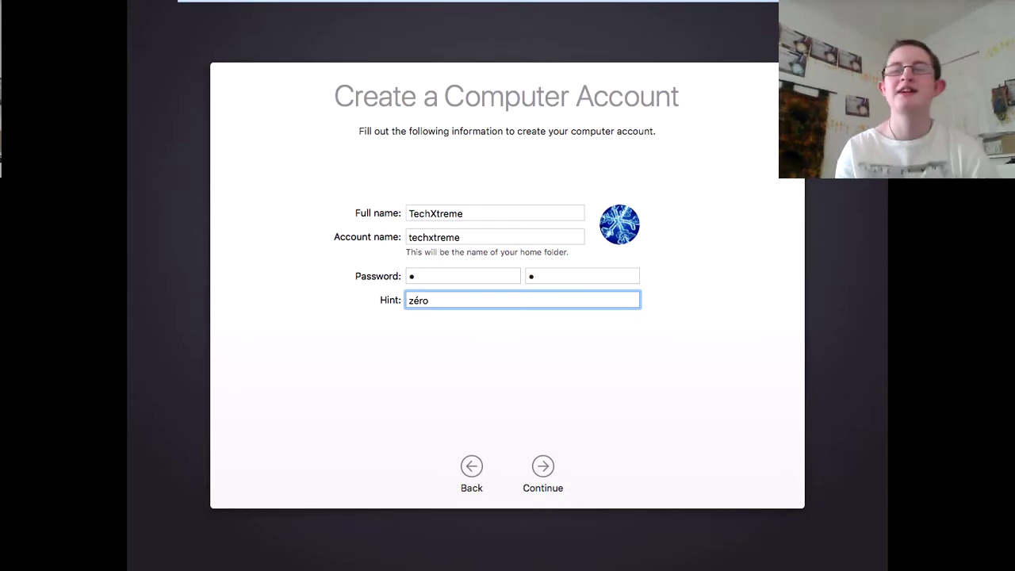
key(super+a)
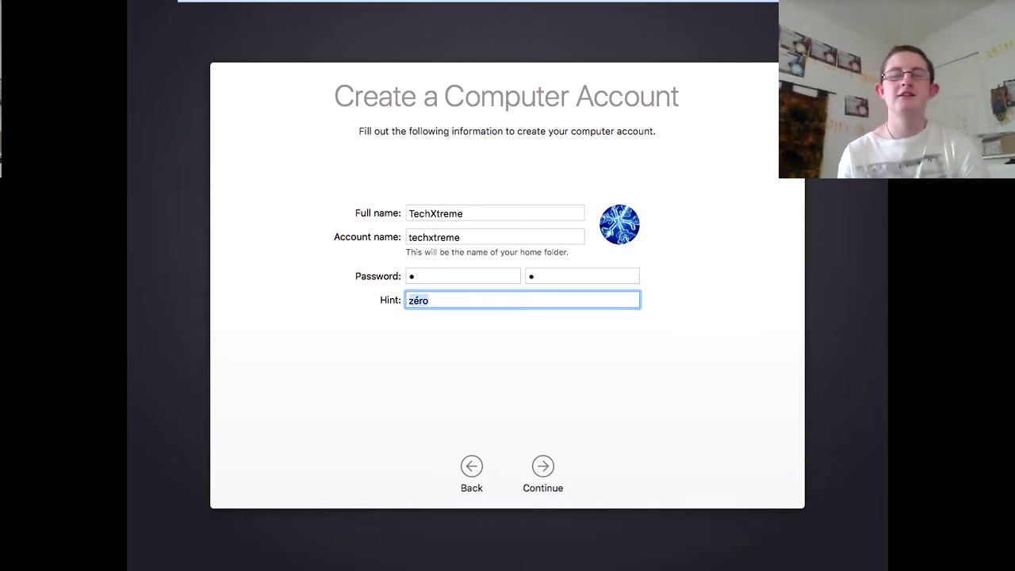
click(542, 466)
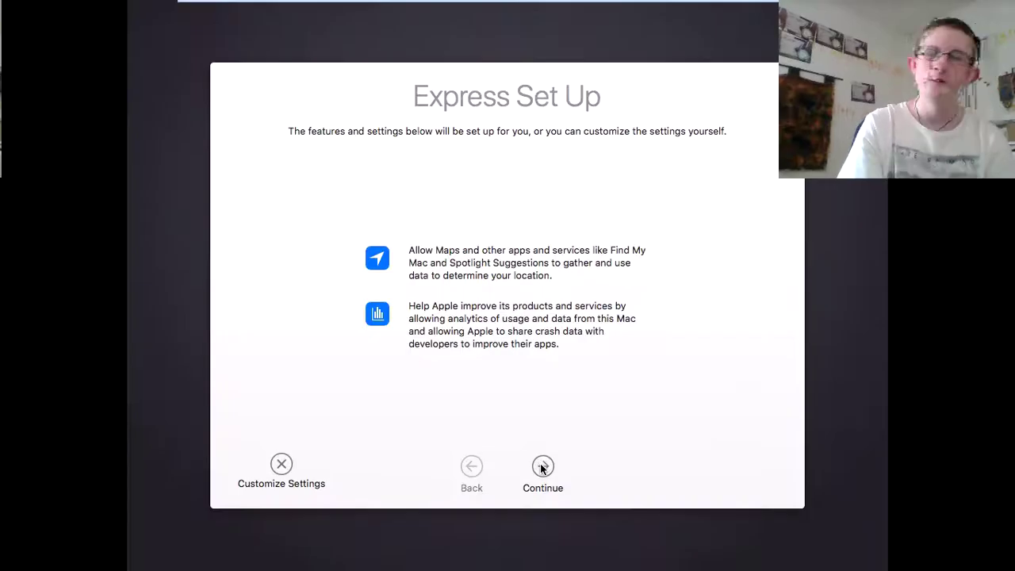
click(542, 468)
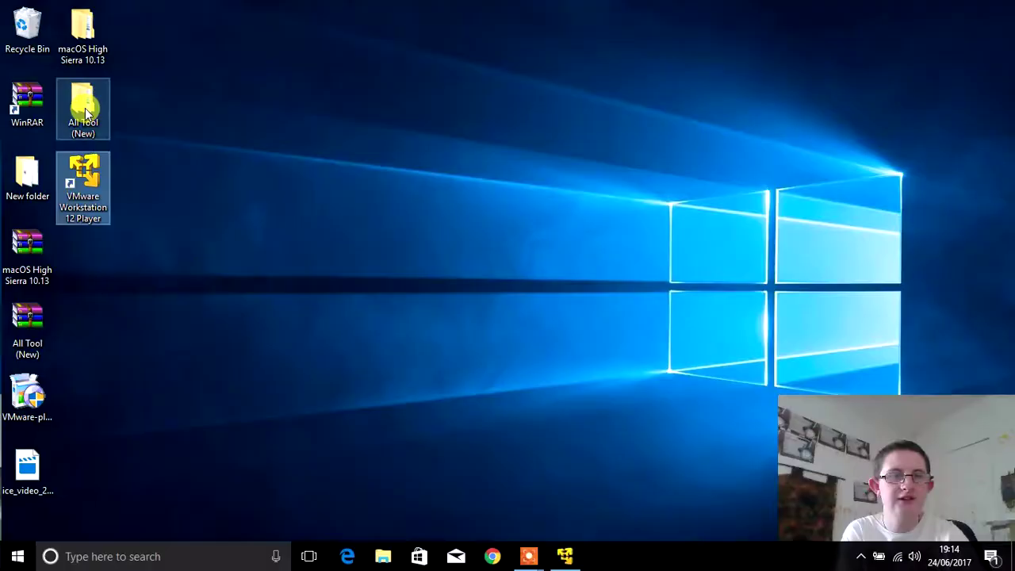
Open the All Tool (New) folder on the Windows desktop and the folder of the same name inside it
click(86, 114)
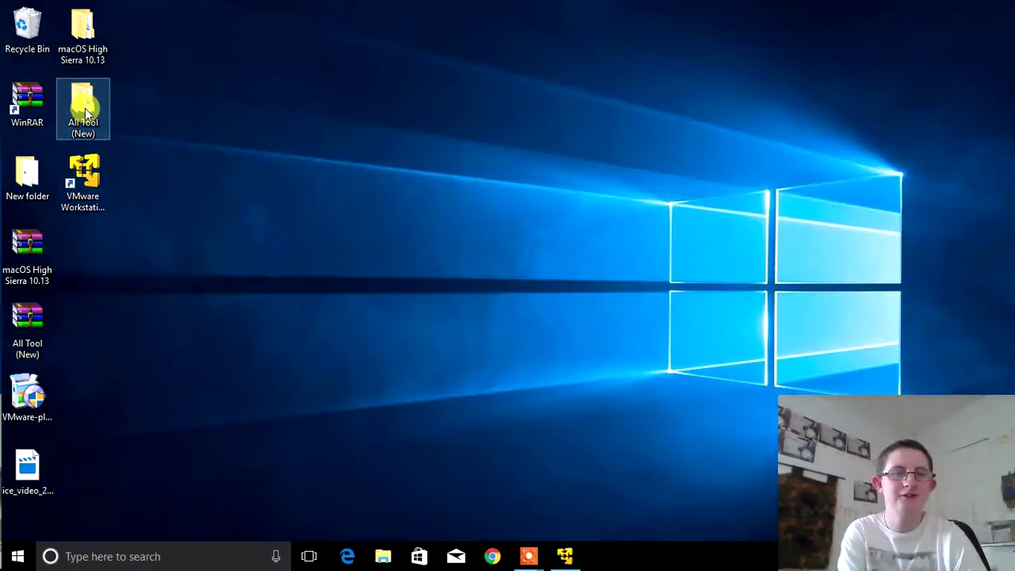
double_click(86, 114)
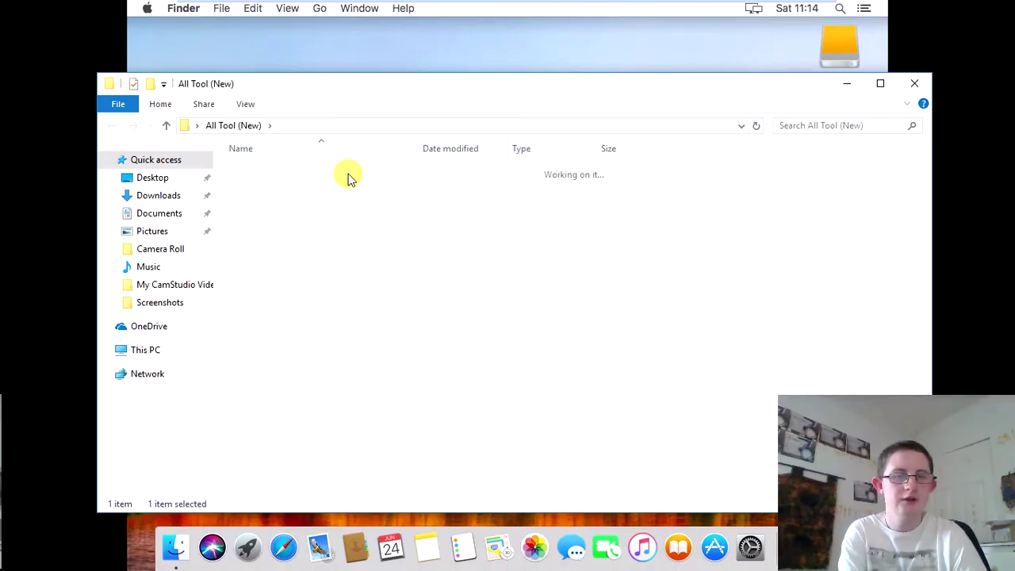
double_click(348, 173)
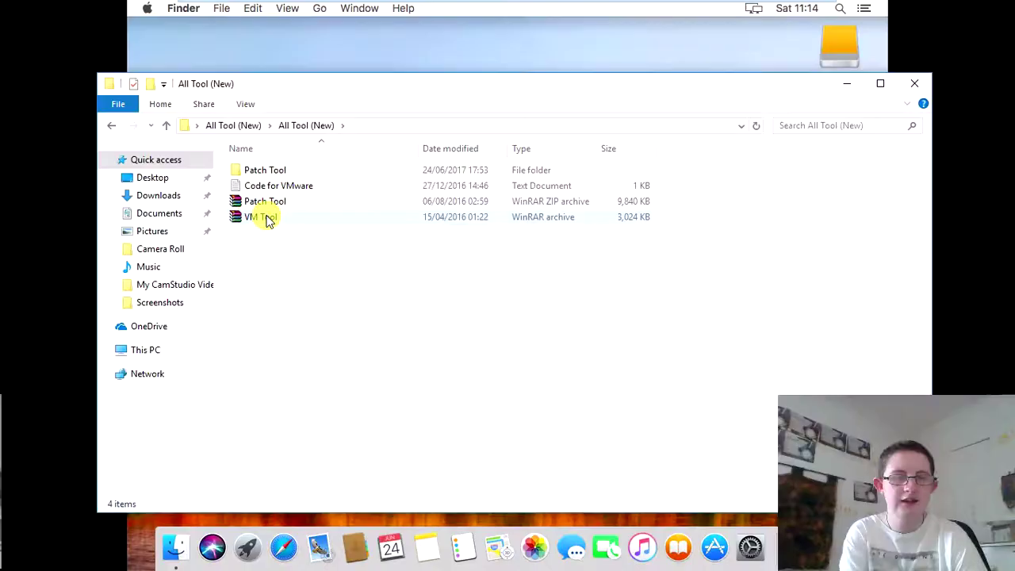
Try to extract the VM Tool archive into a VM Tool folder with WinRAR, and read the diagnostic message
click(266, 218)
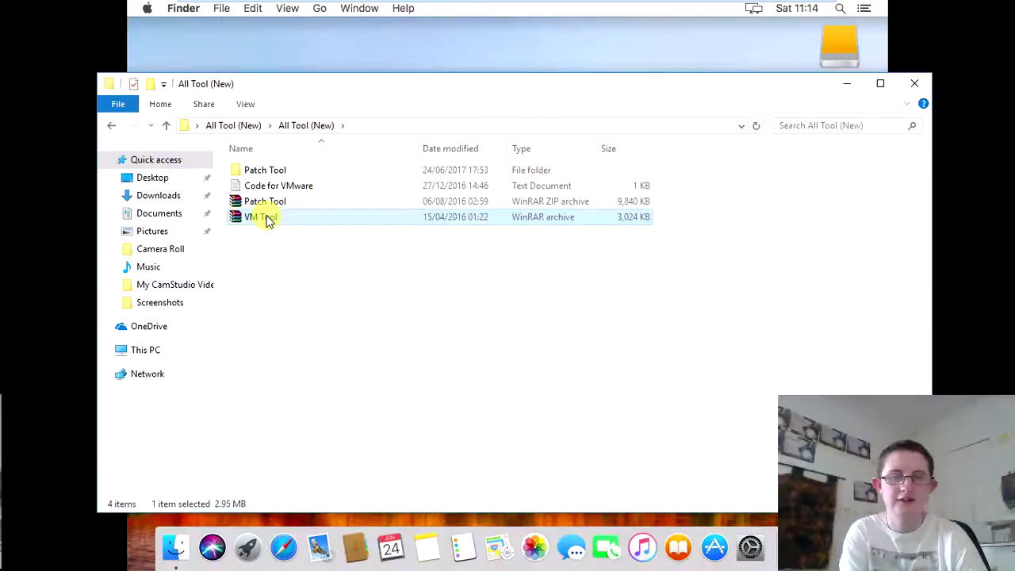
right_click(267, 218)
mouse_move(267, 245)
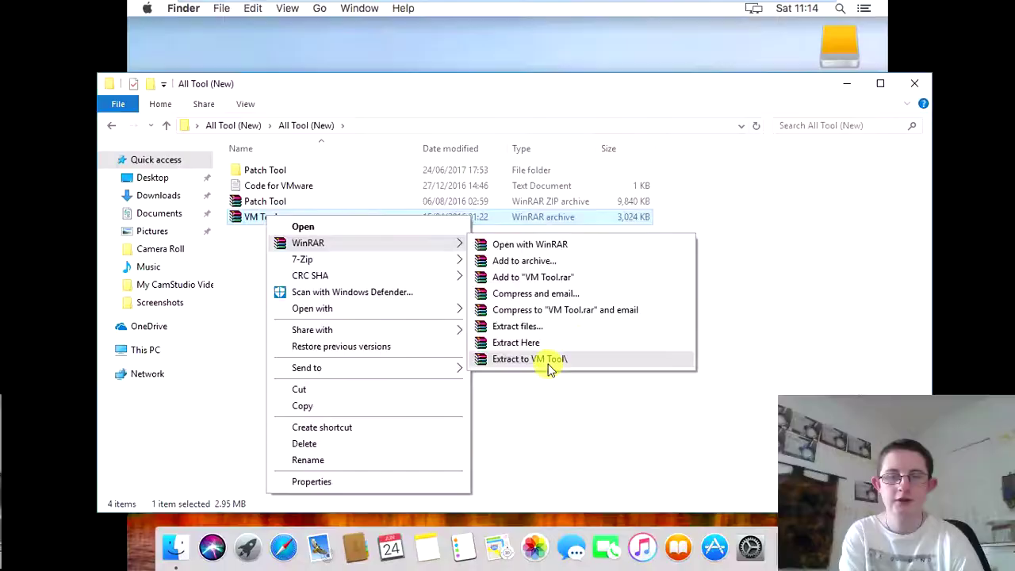
click(551, 361)
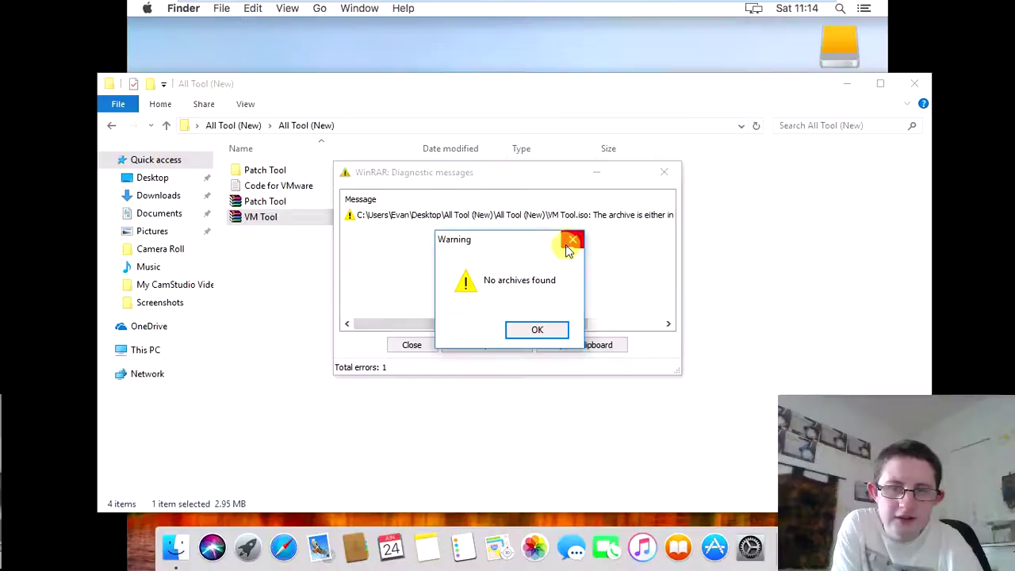
click(573, 243)
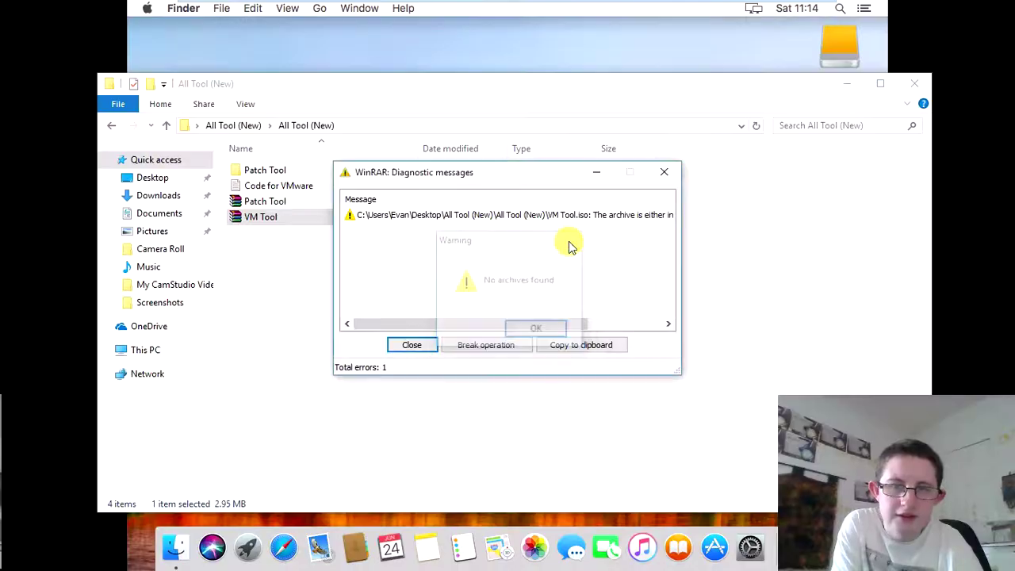
scroll(482, 276, right, 5)
scroll(482, 276, left, 3)
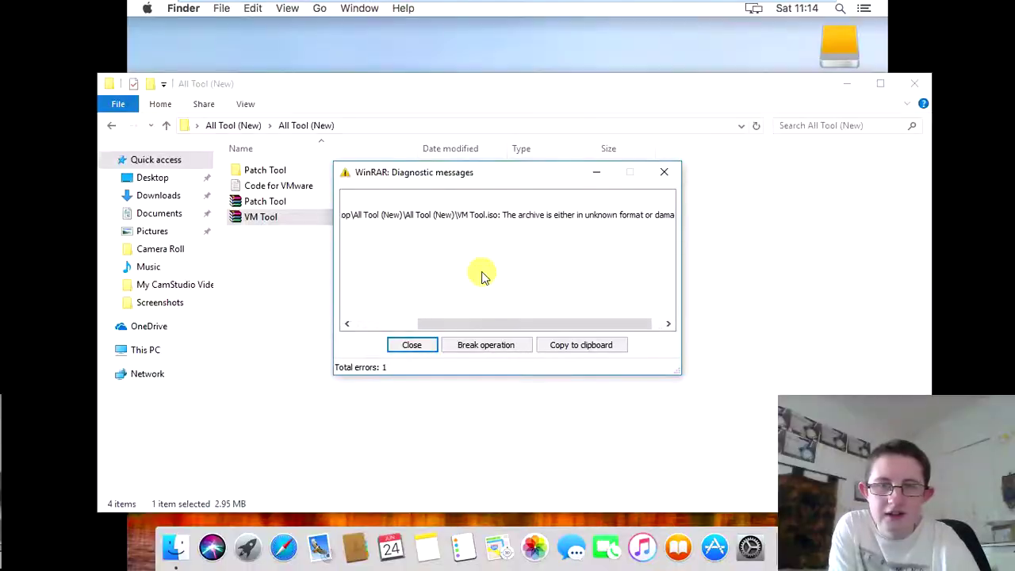
Read the end of WinRAR's diagnostic message about VM Tool.iso and close the message window
scroll(482, 276, right, 3)
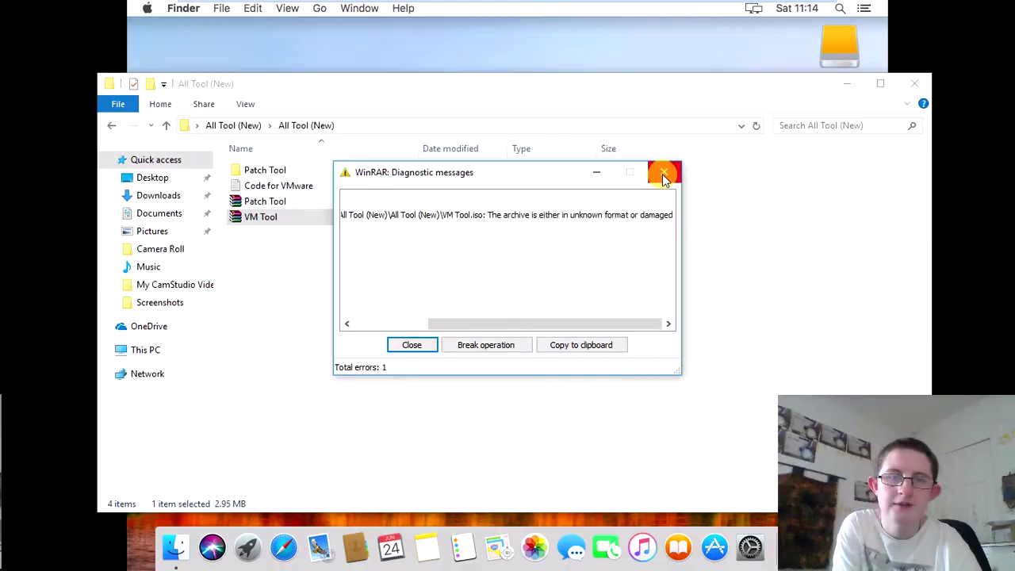
click(663, 175)
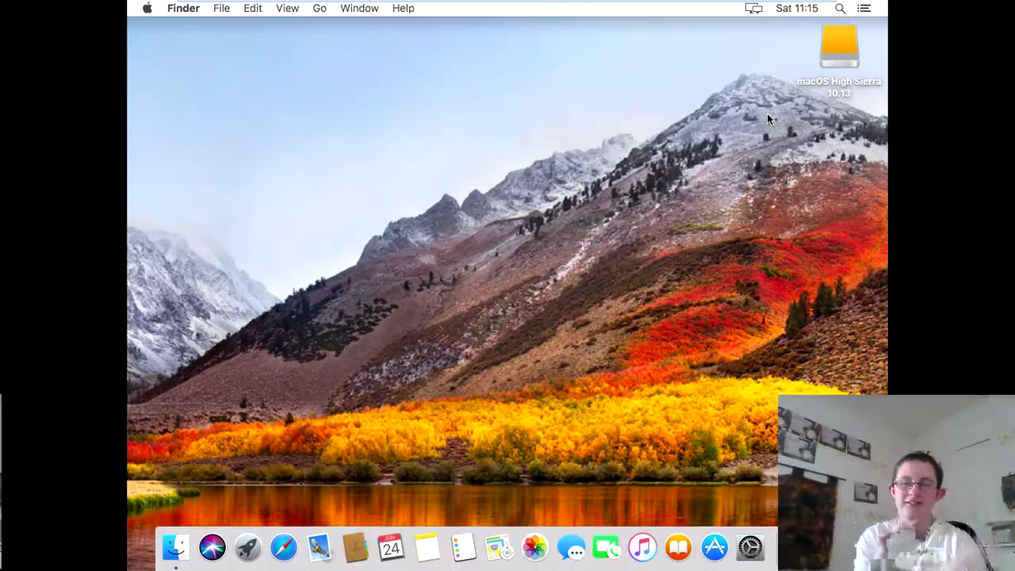
Mount the VM Tool ISO image from the desktop's All Tool (New) folder in the virtual machine's CD/DVD (SATA) drive
mouse_move(658, 5)
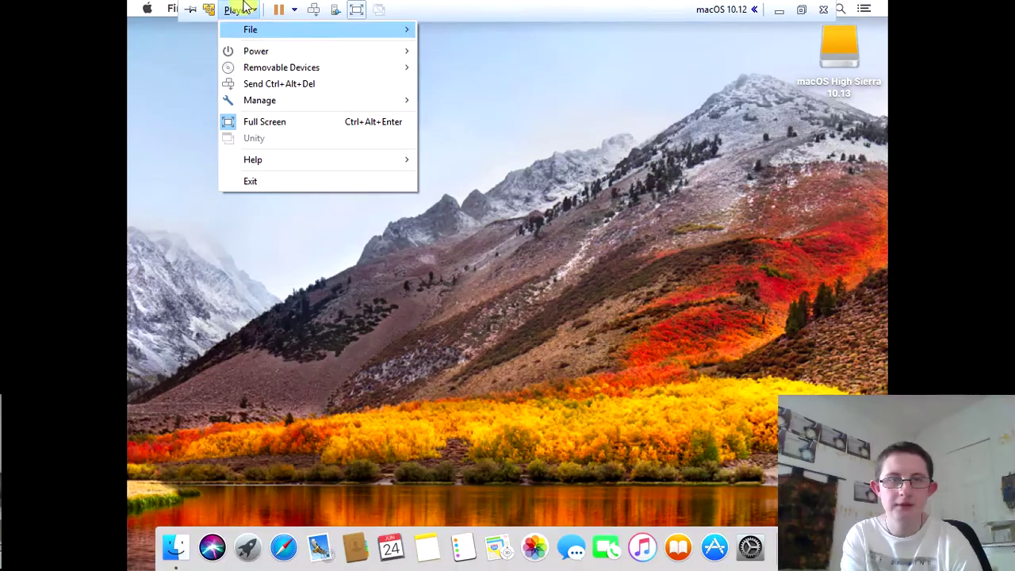
mouse_move(249, 68)
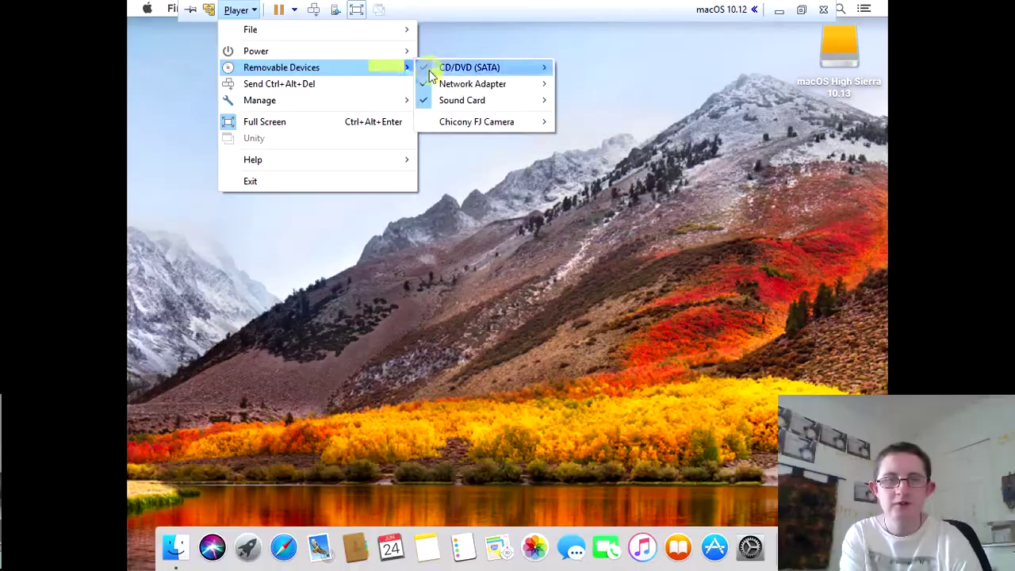
mouse_move(466, 70)
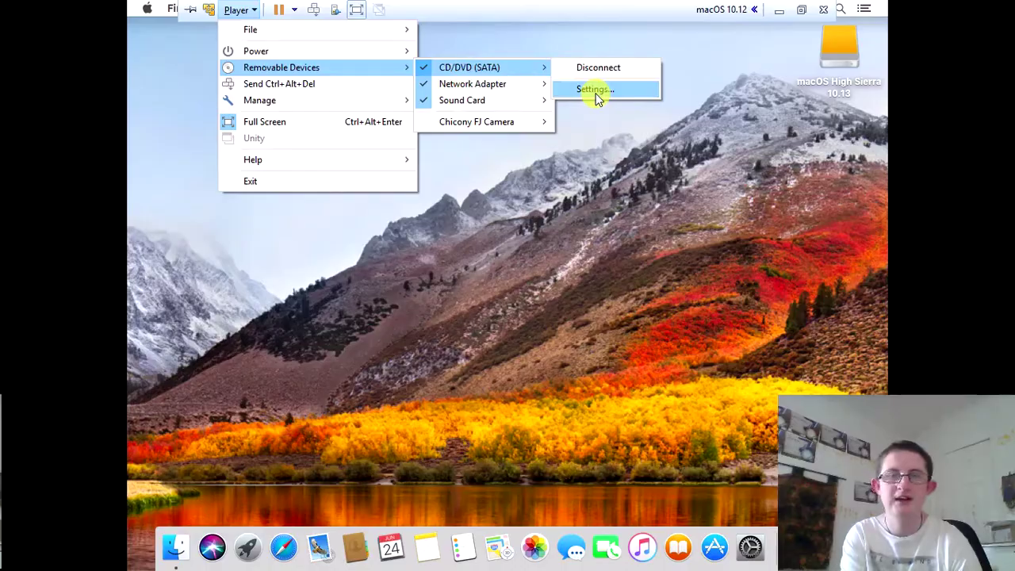
click(595, 90)
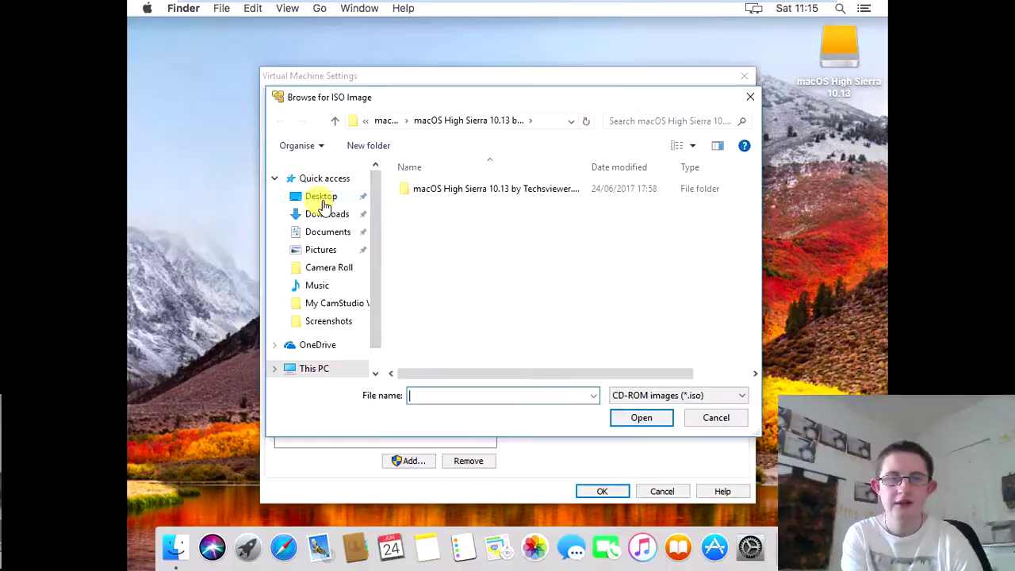
click(325, 200)
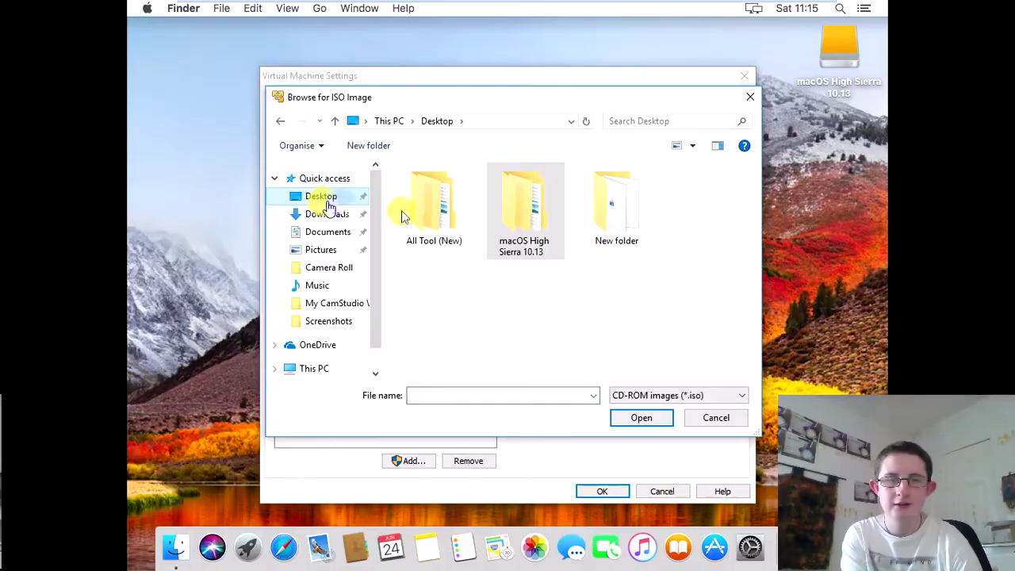
double_click(442, 223)
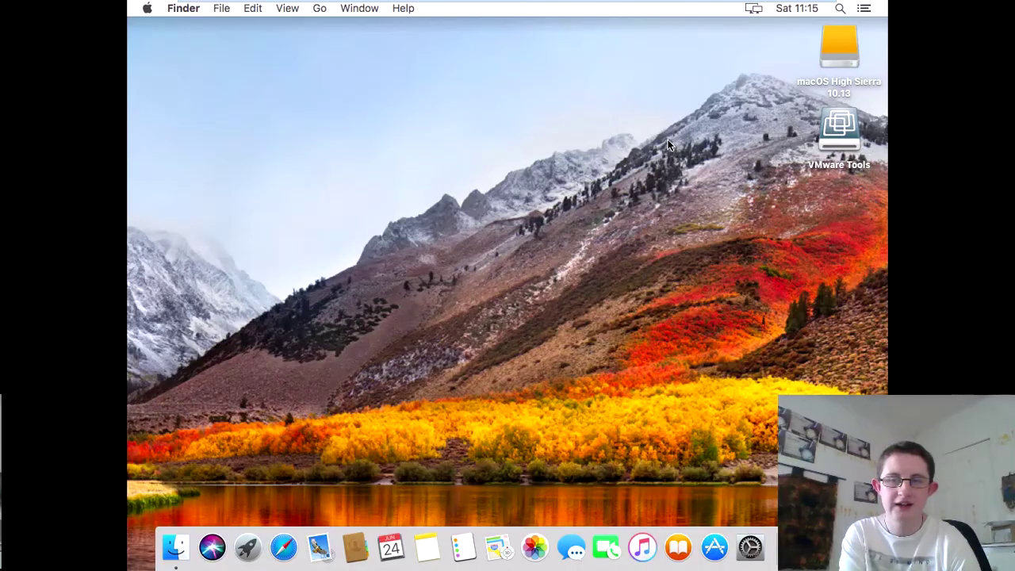
Open the VMware Tools disk on the macOS desktop and launch Install VMware Tools
click(830, 140)
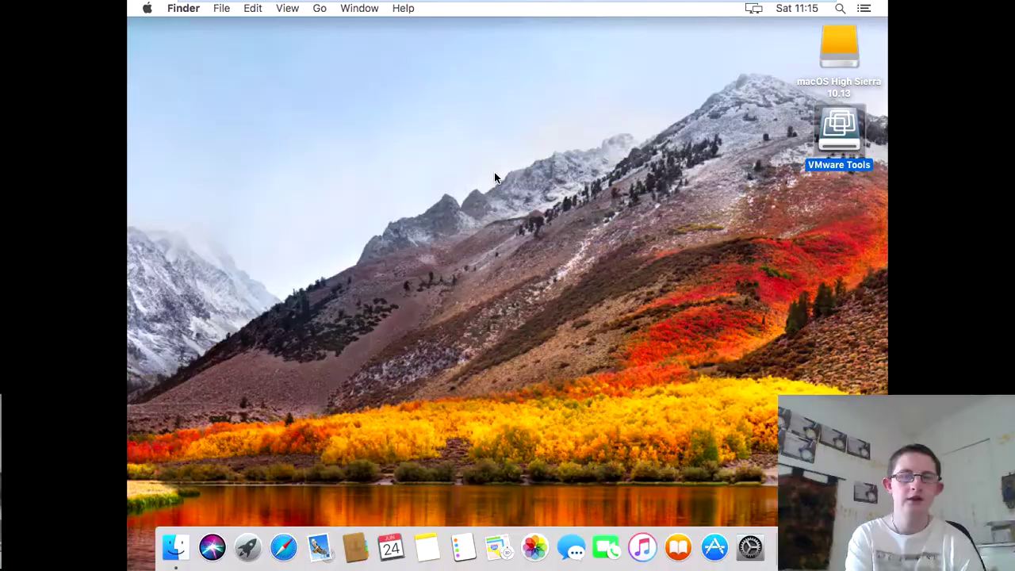
key(super+o)
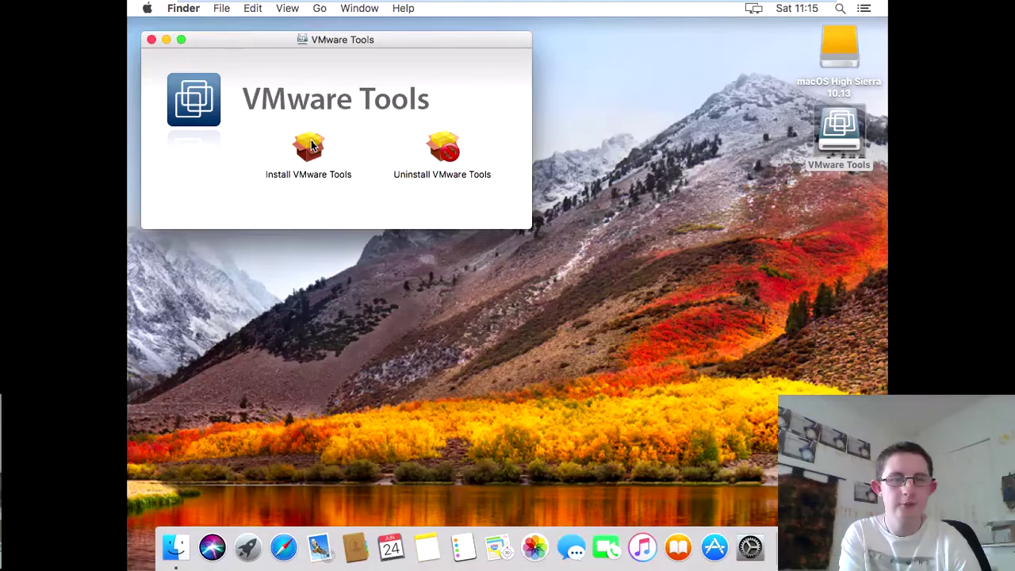
click(310, 149)
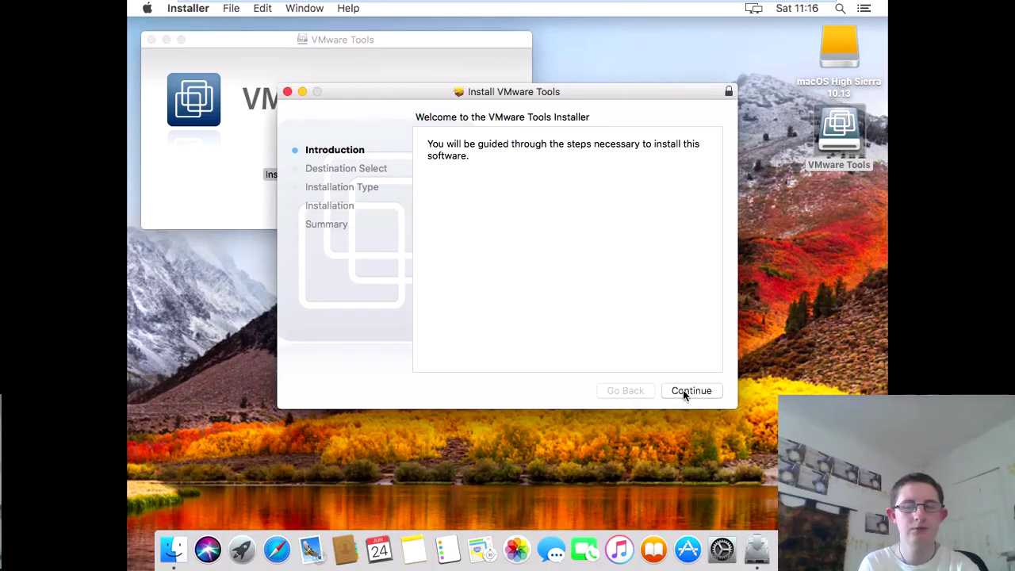
Install VMware Tools, authorising it with the account password and accepting the required restart, and restart macOS on completion
click(686, 390)
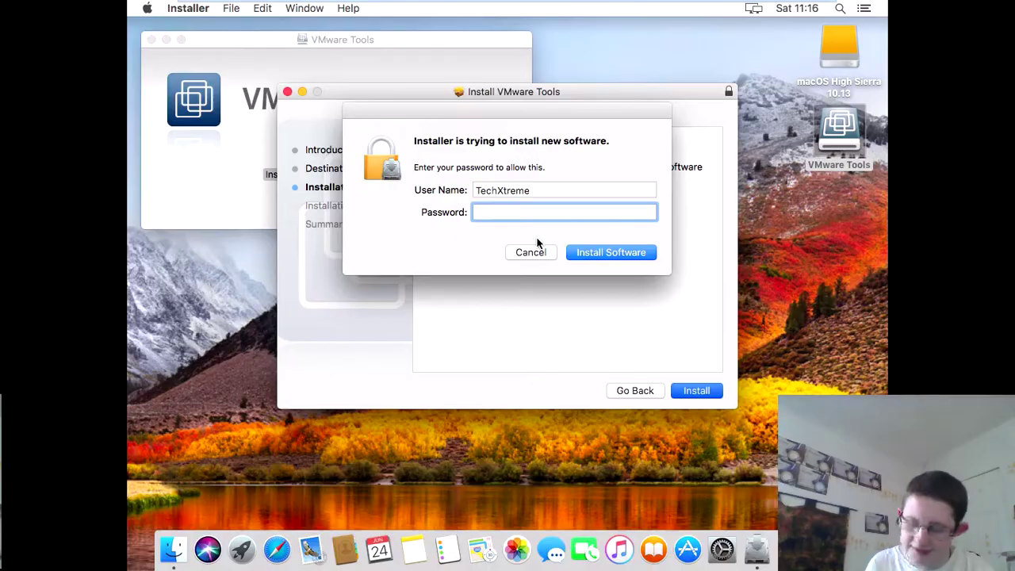
text(p)
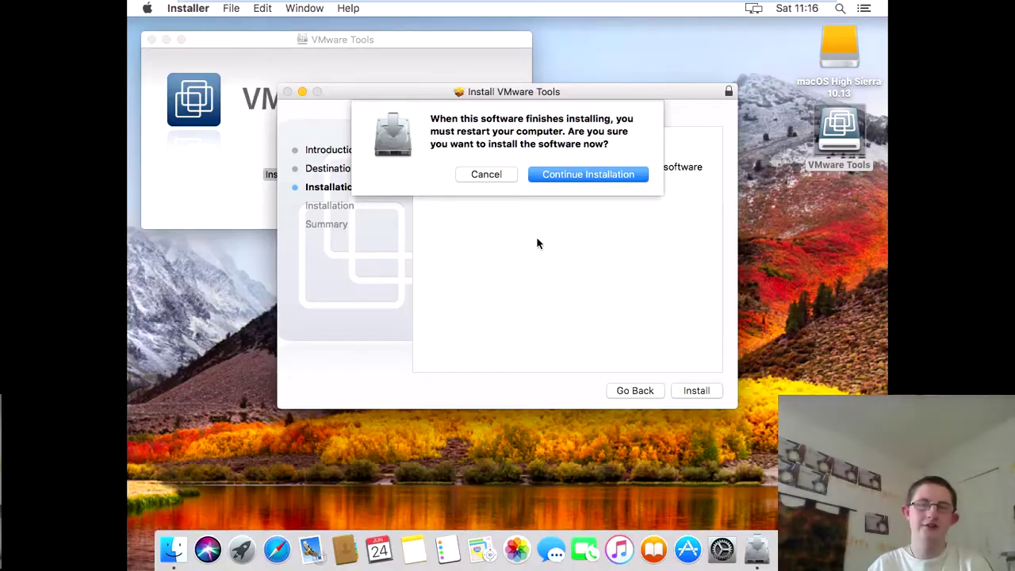
key(Return)
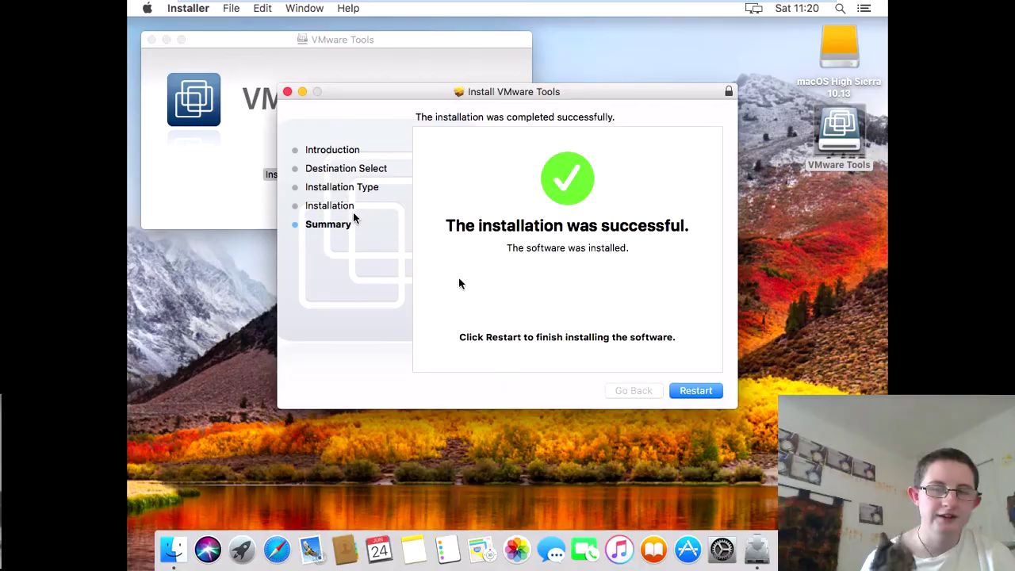
click(696, 391)
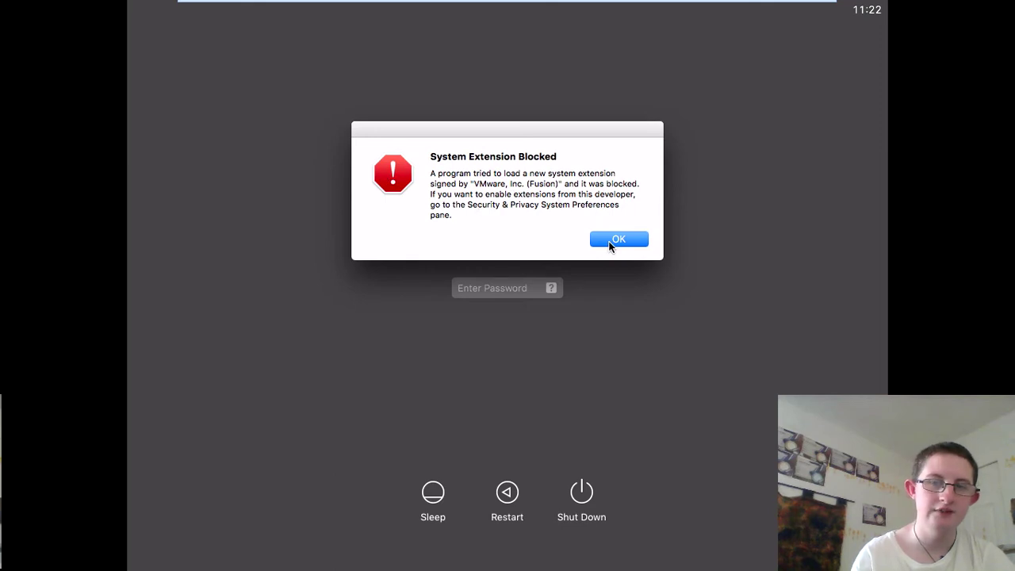
Dismiss the System Extension Blocked alert and log in with the account password, closing the reopened VMware Tools window
click(609, 245)
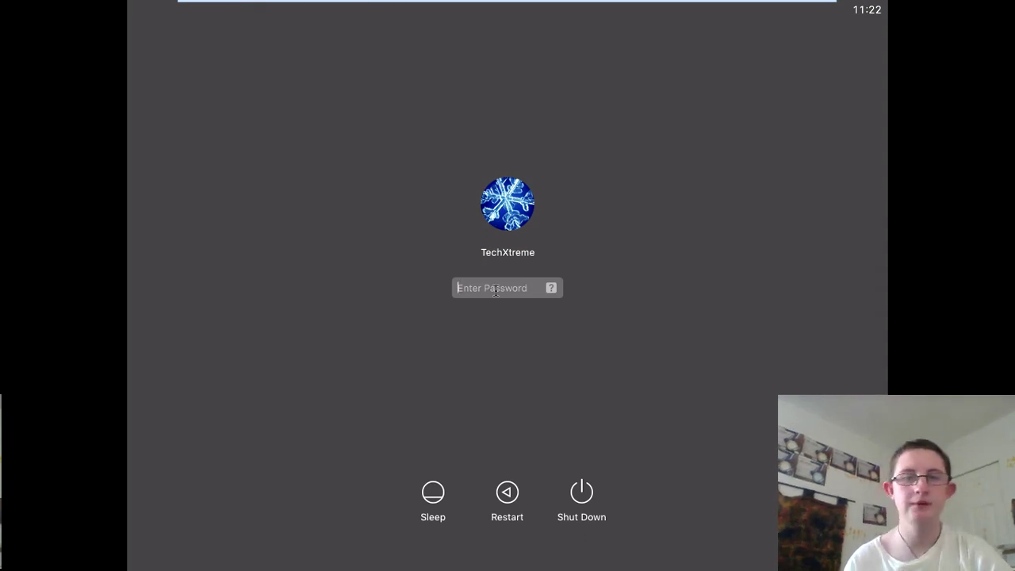
text(•)
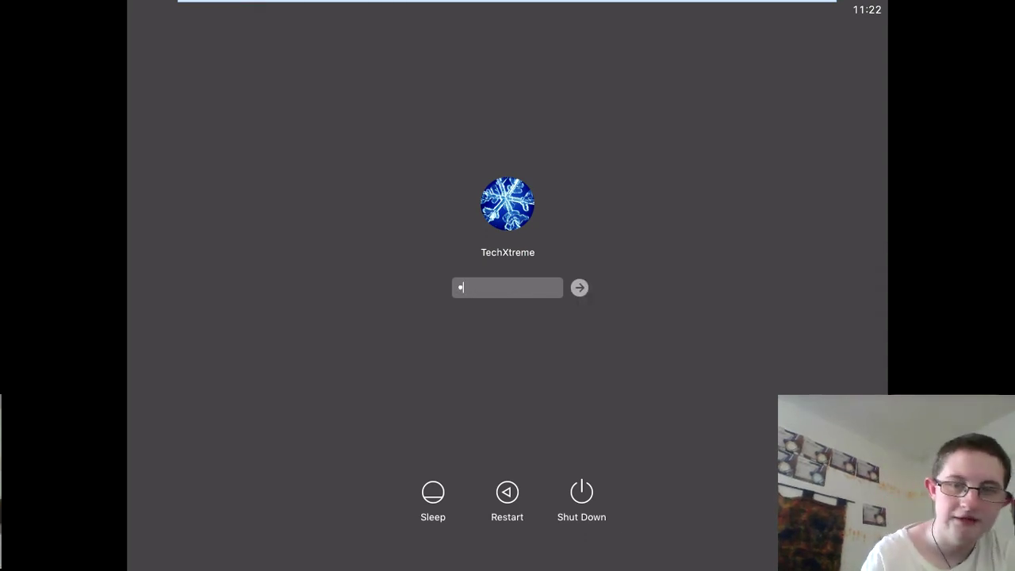
key(Return)
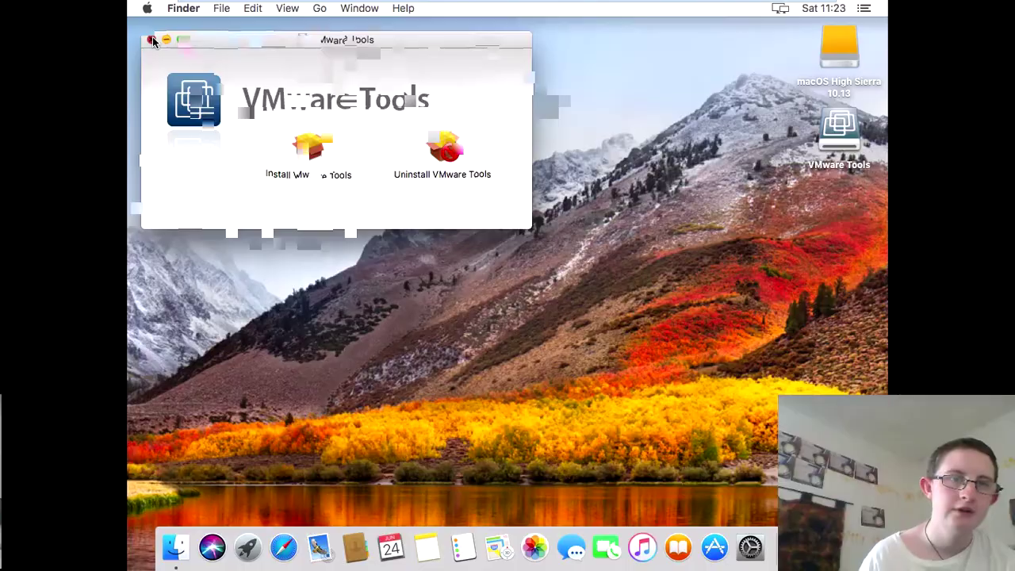
click(151, 40)
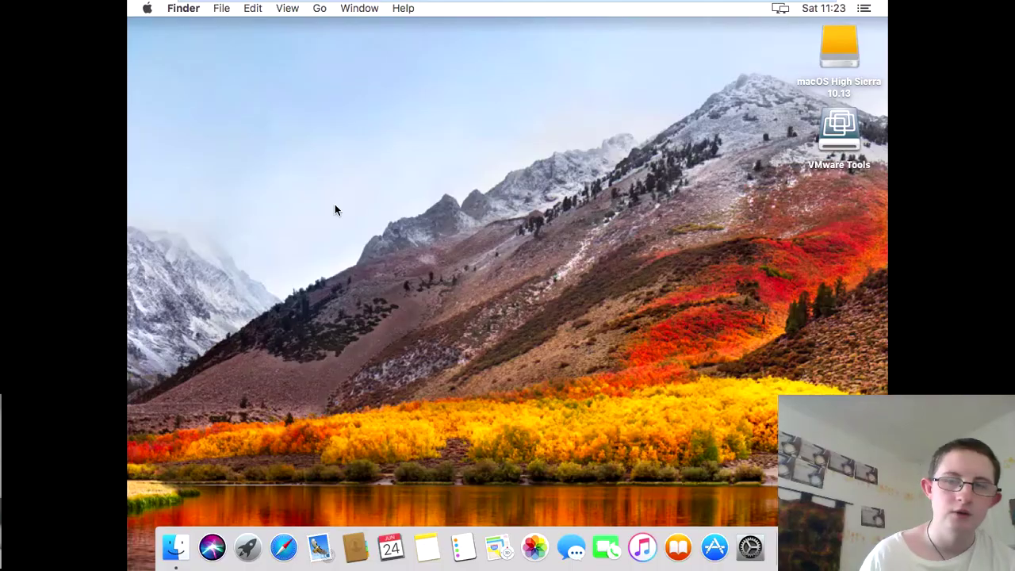
Allow the blocked VMware, Inc. (Fusion) system software in Security & Privacy and restart macOS without reopening windows
click(750, 547)
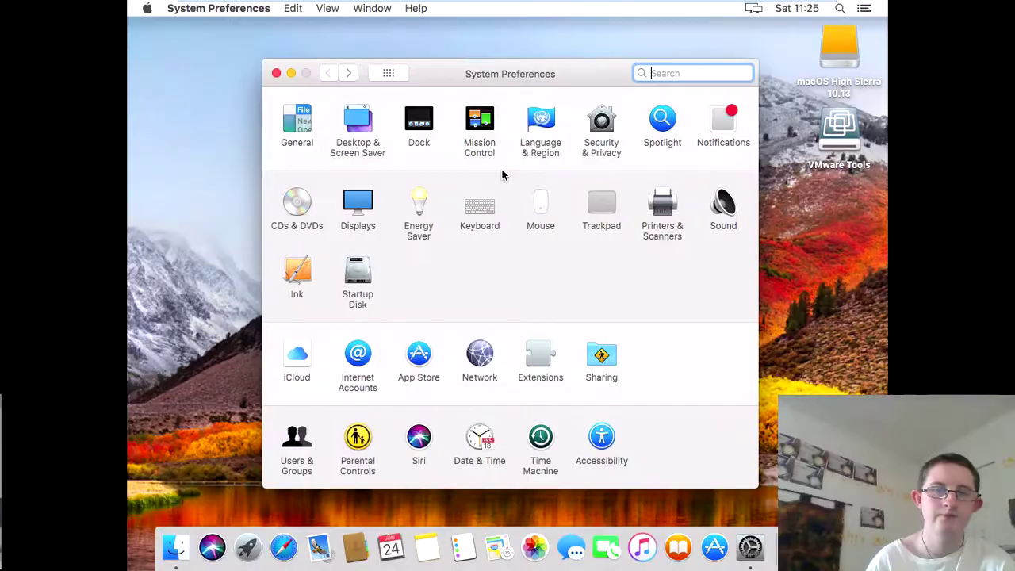
click(606, 125)
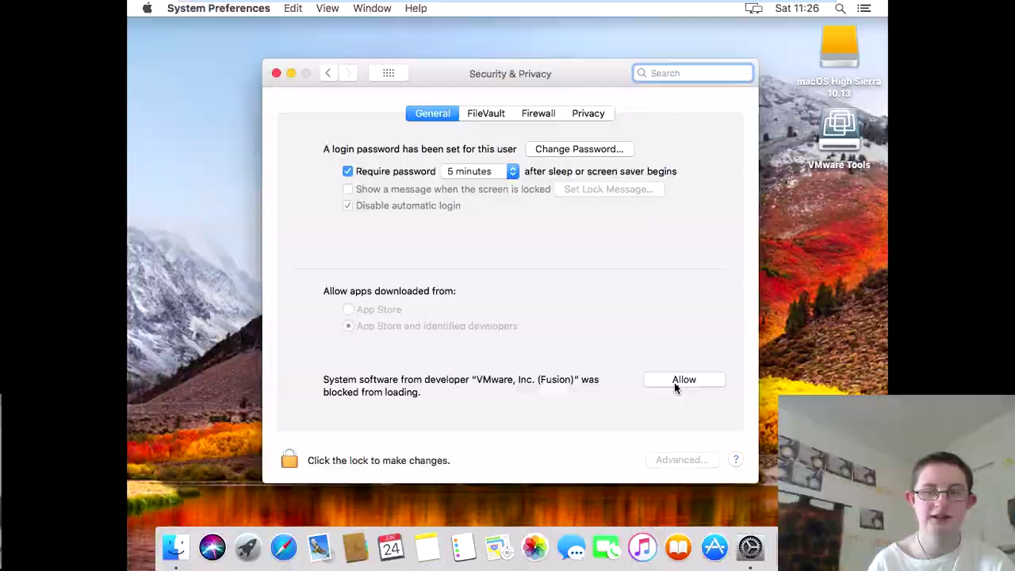
click(674, 381)
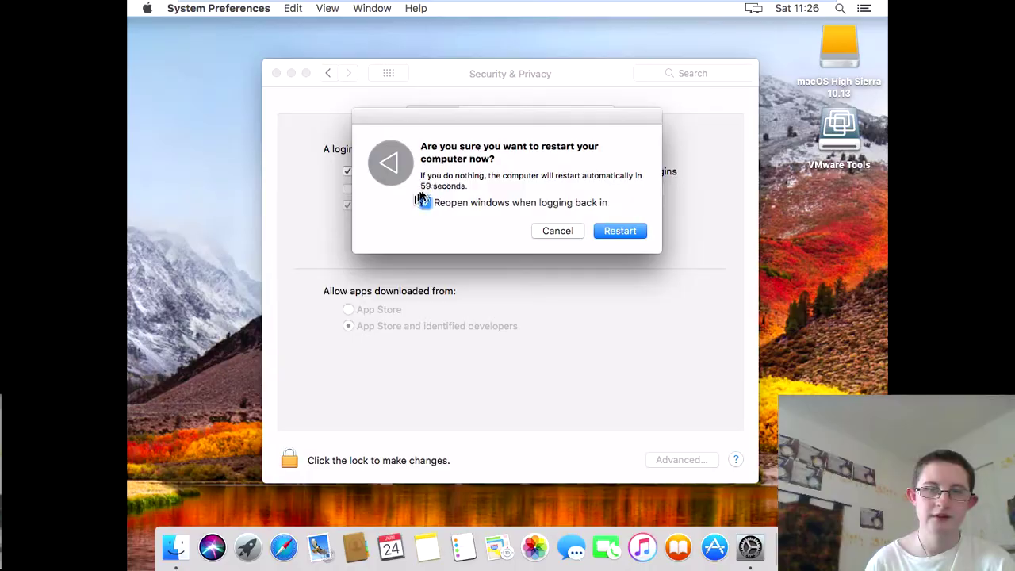
click(425, 202)
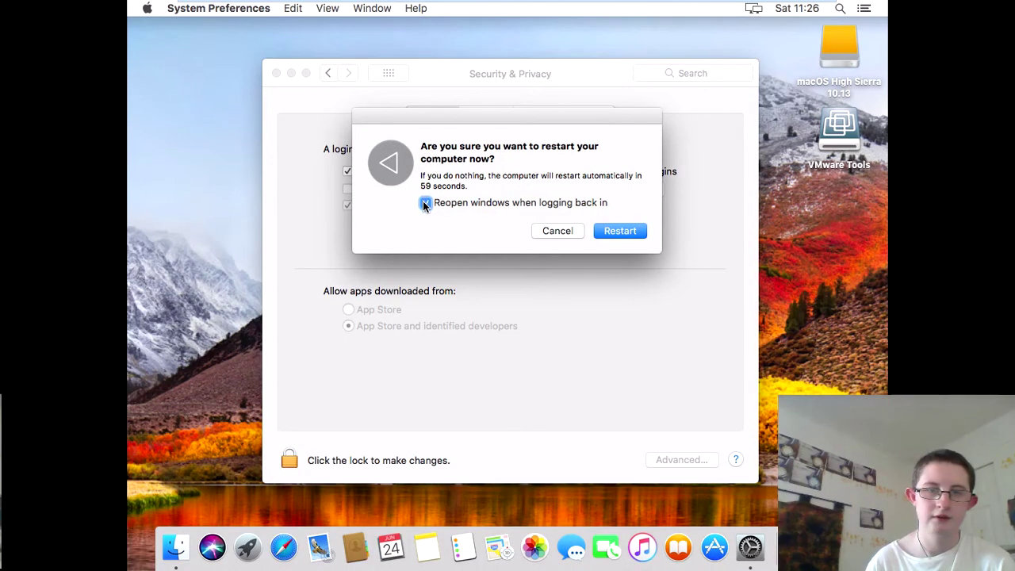
click(624, 229)
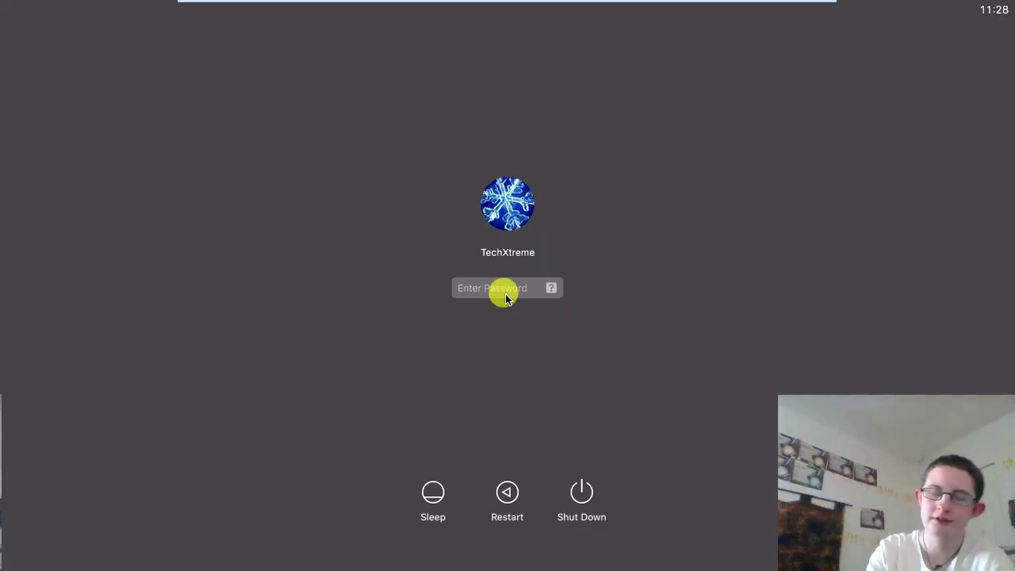
Log back in to the TechXtreme account by entering the account password
text(a)
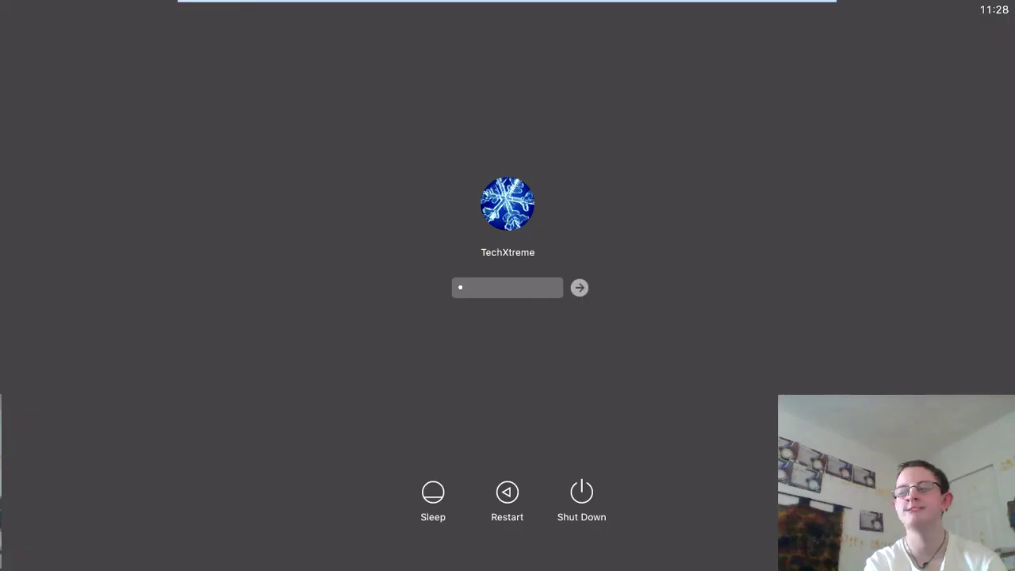
key(Return)
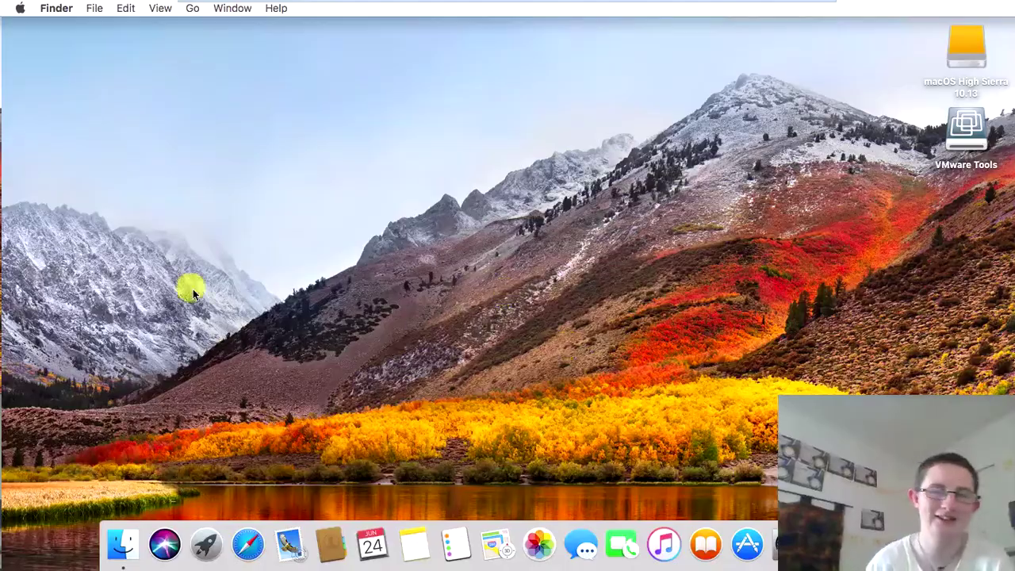